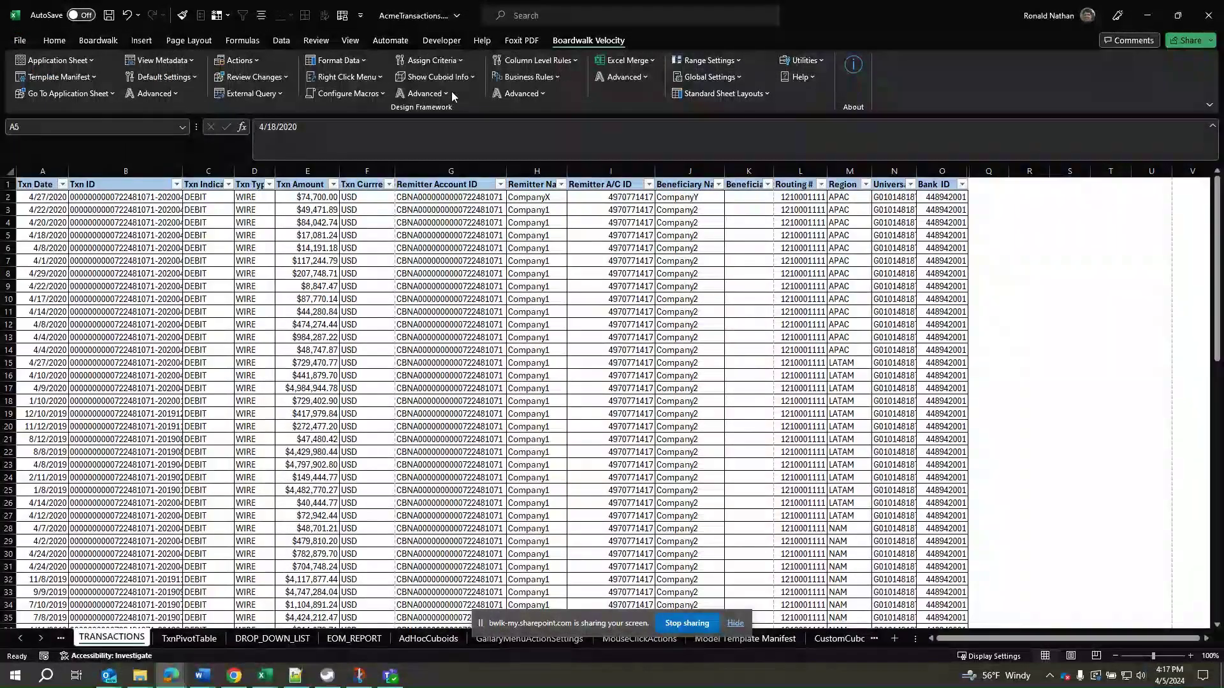
pyautogui.hotkey('shift', 'space')
pyautogui.click(444, 93)
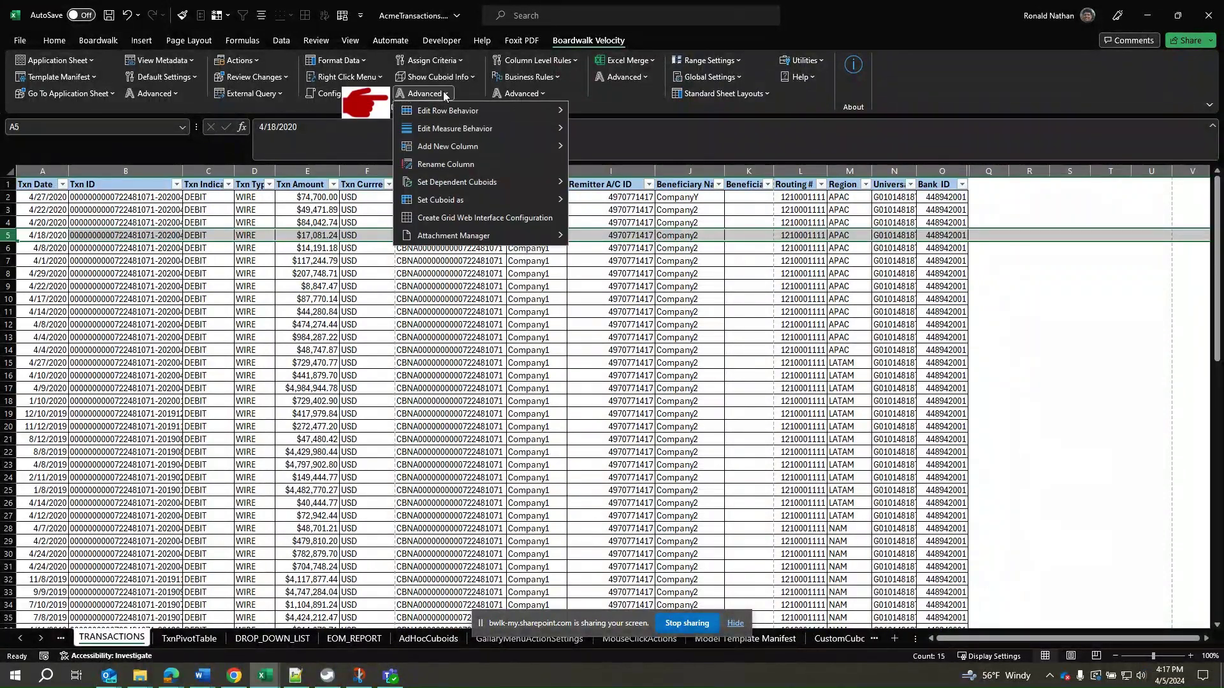
pyautogui.moveTo(439, 112)
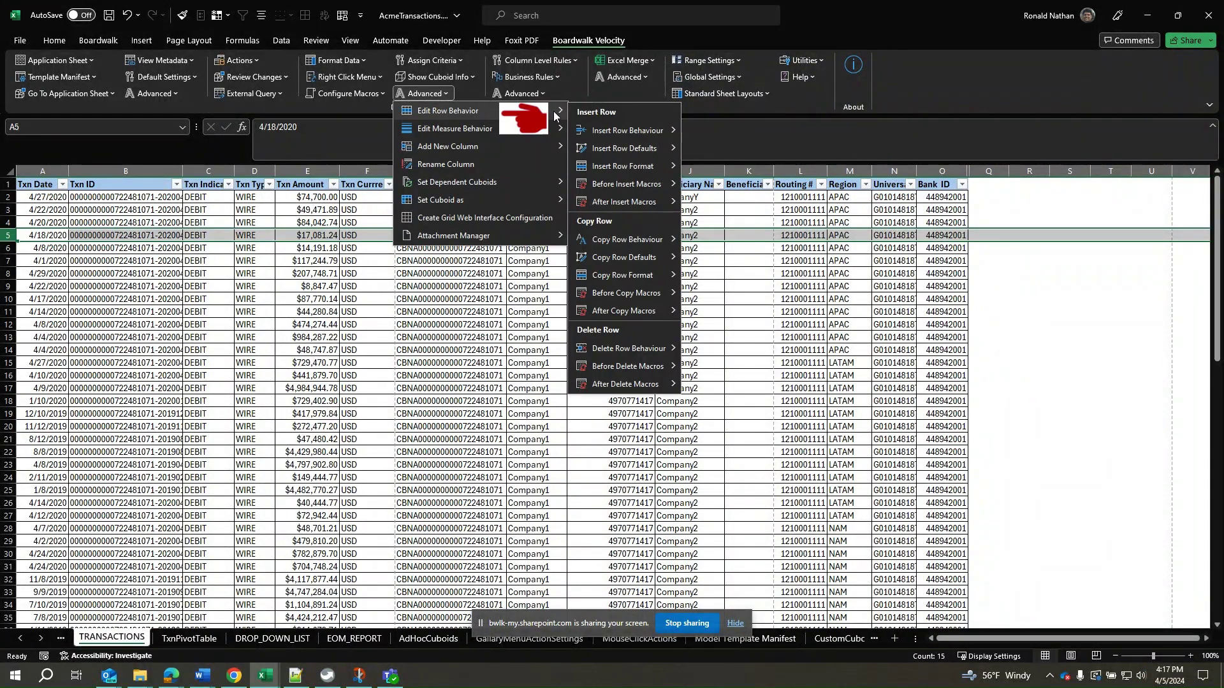
pyautogui.moveTo(605, 129)
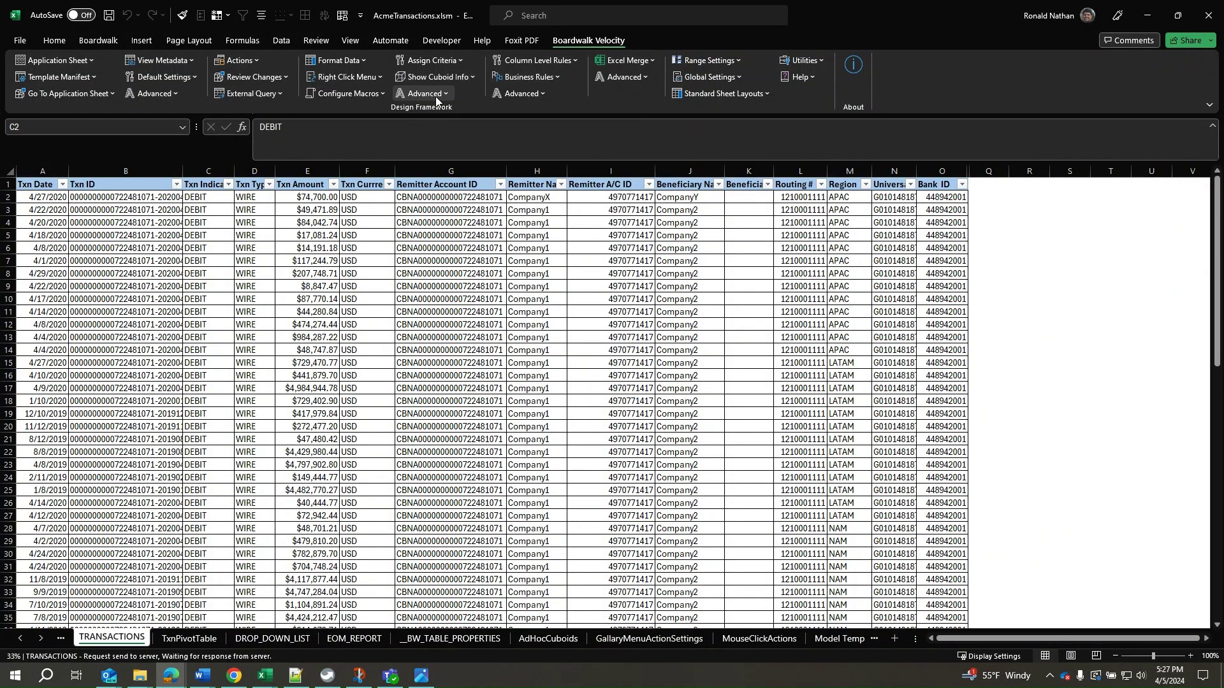
# Step: Set the insert row behaviour of the TRANSACTIONS cuboid to Insert Defaults
pyautogui.click(443, 96)
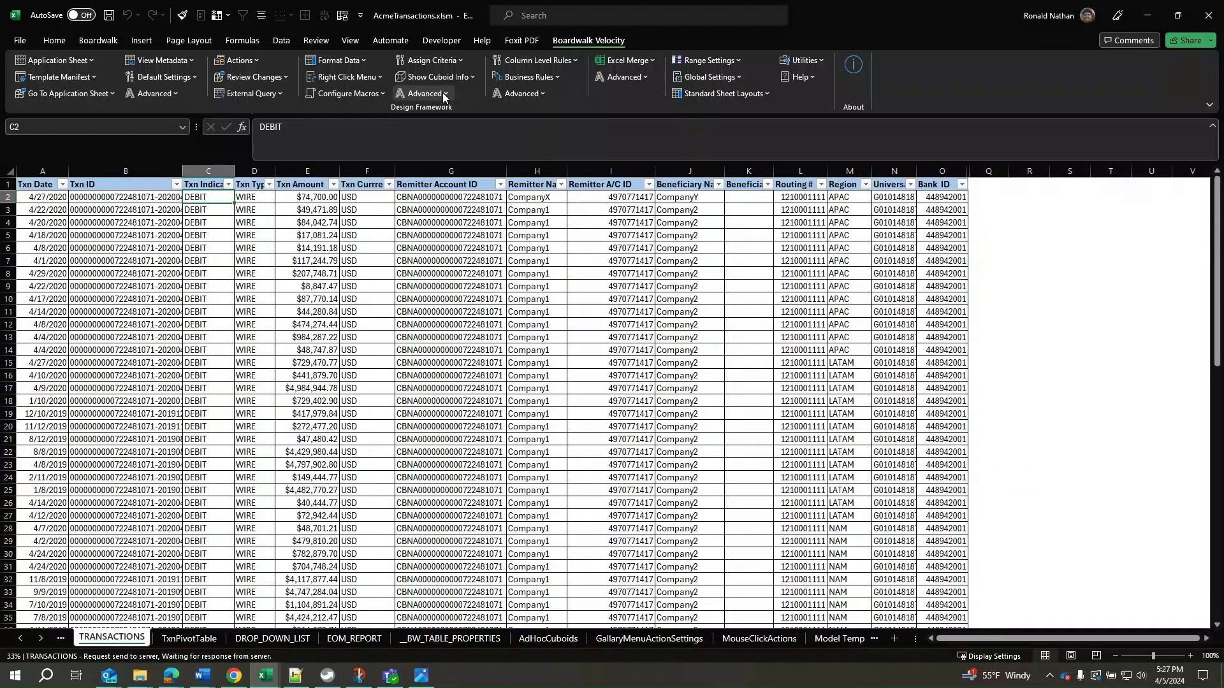
pyautogui.click(443, 97)
pyautogui.moveTo(443, 105)
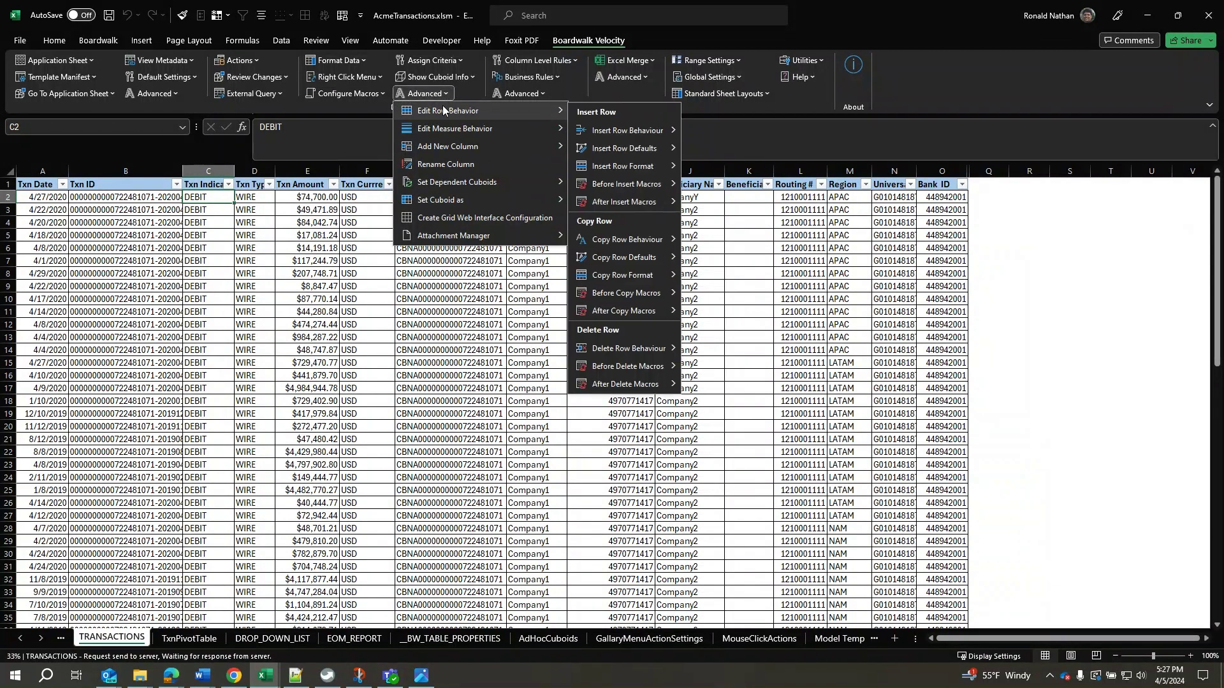
pyautogui.moveTo(609, 131)
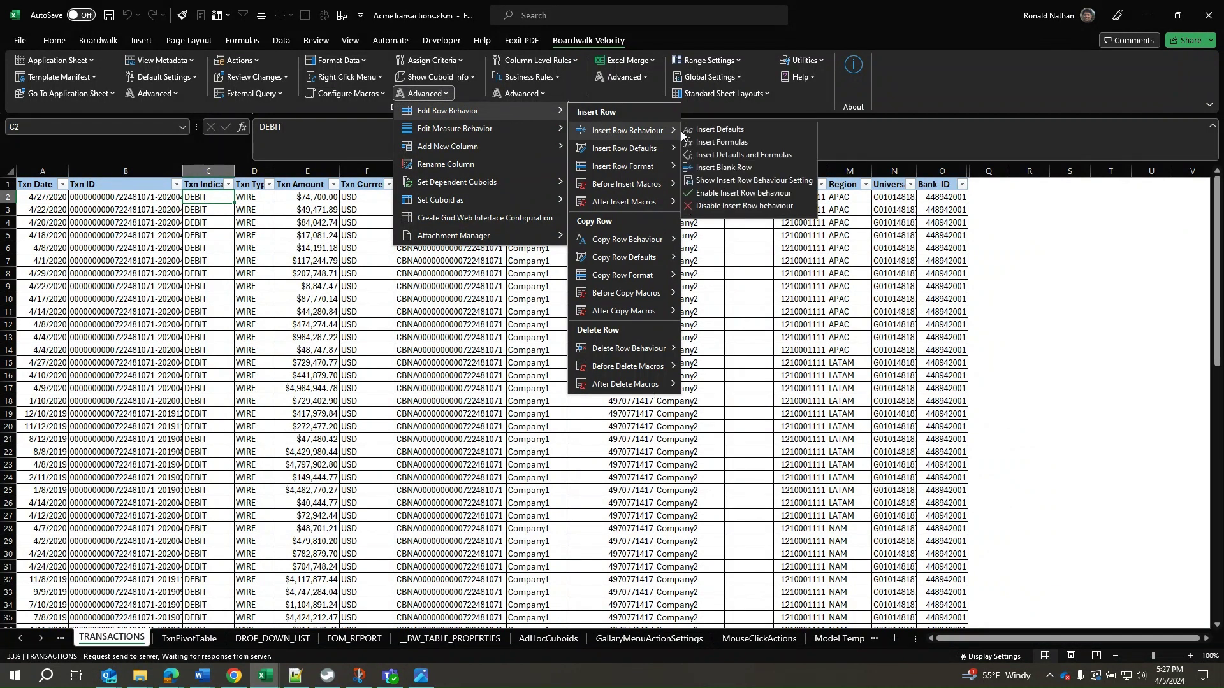
pyautogui.click(722, 129)
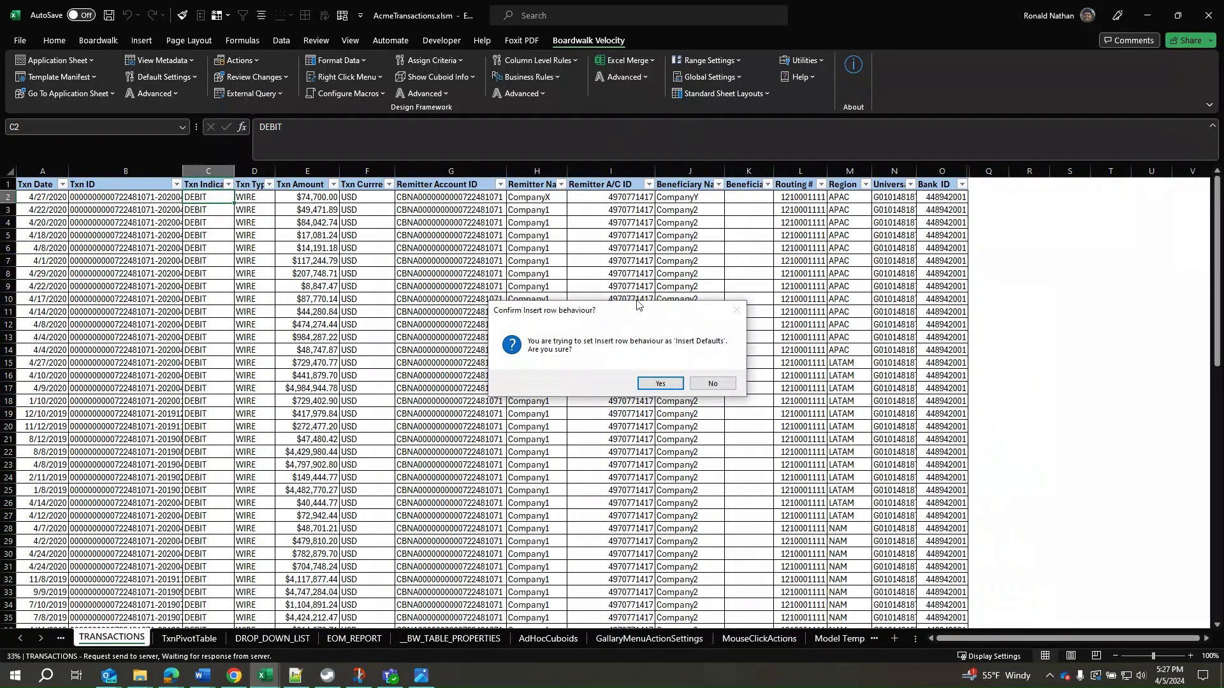
pyautogui.click(650, 385)
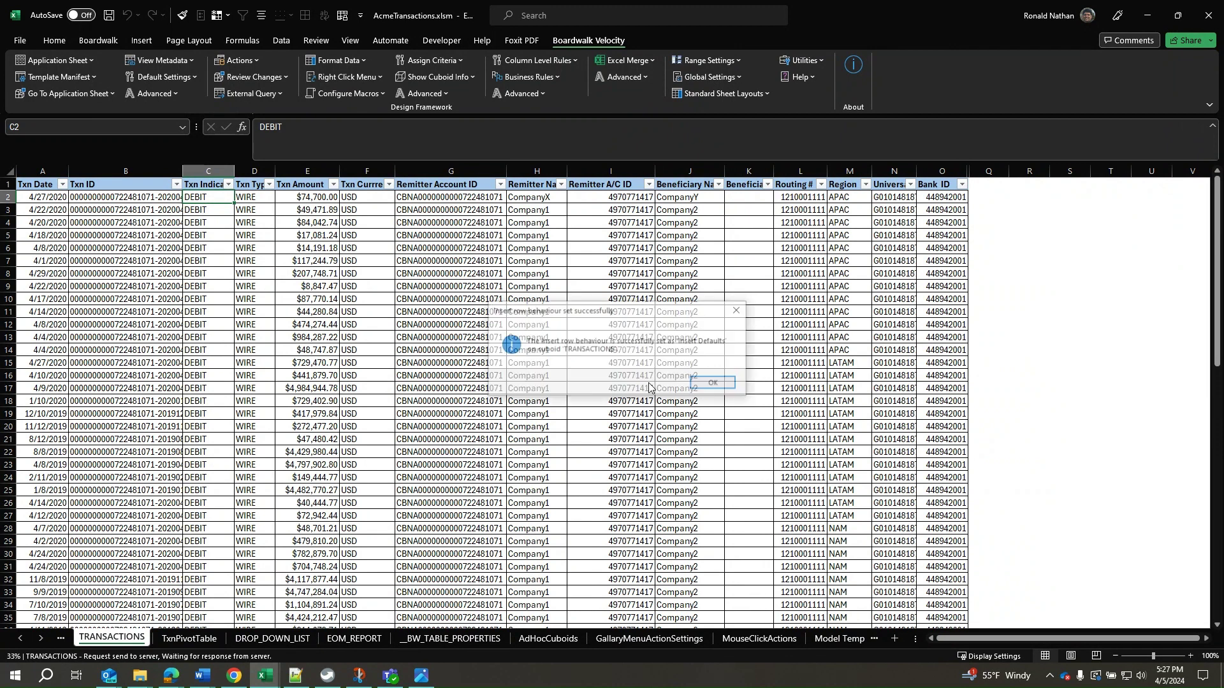
pyautogui.click(708, 385)
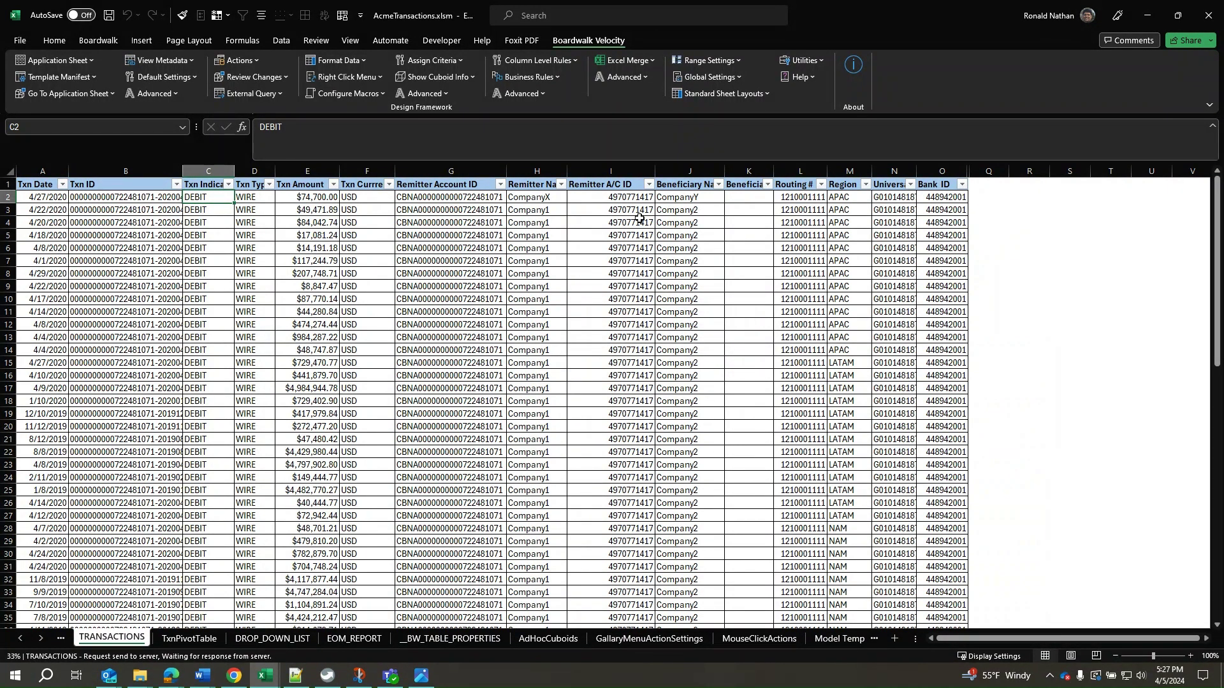
# Step: Enable the insert row behaviour for the TRANSACTIONS cuboid
pyautogui.click(438, 93)
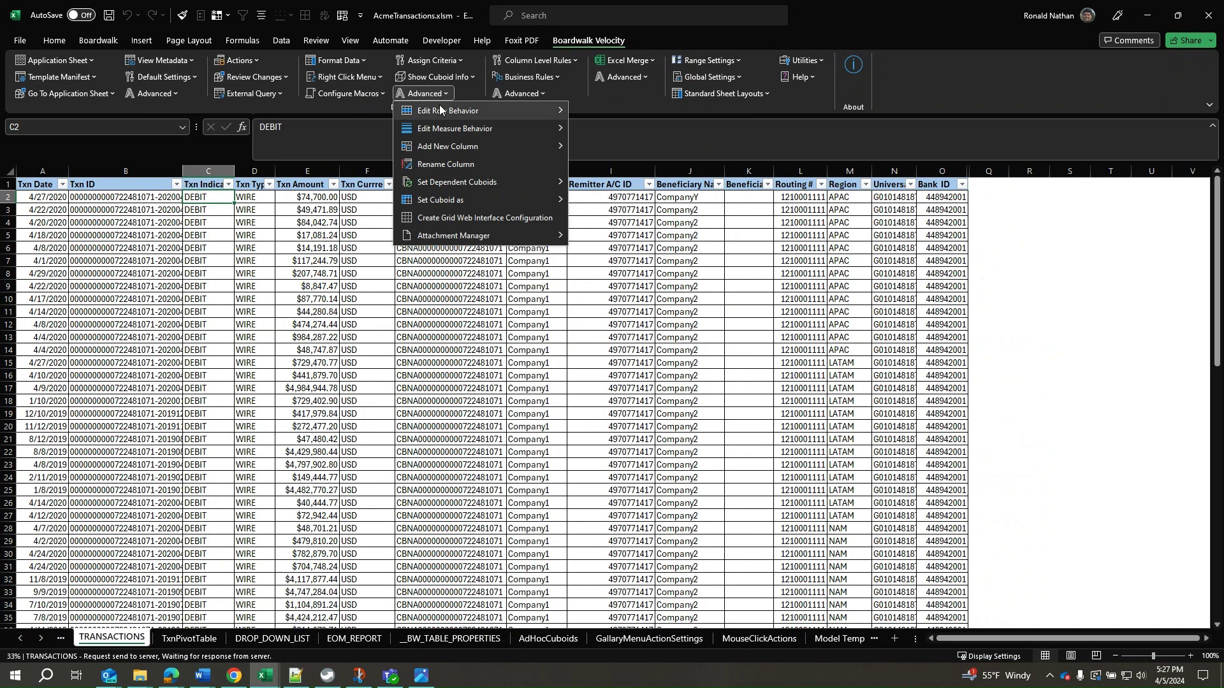
pyautogui.moveTo(446, 110)
pyautogui.moveTo(628, 130)
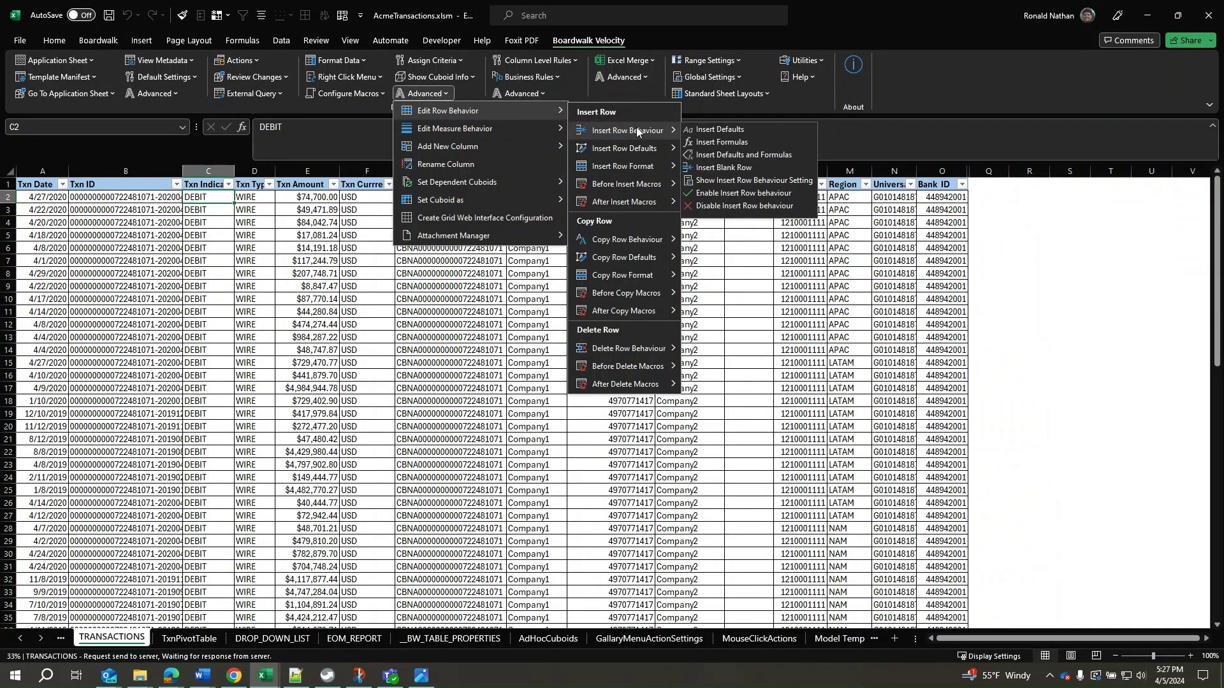
pyautogui.click(738, 194)
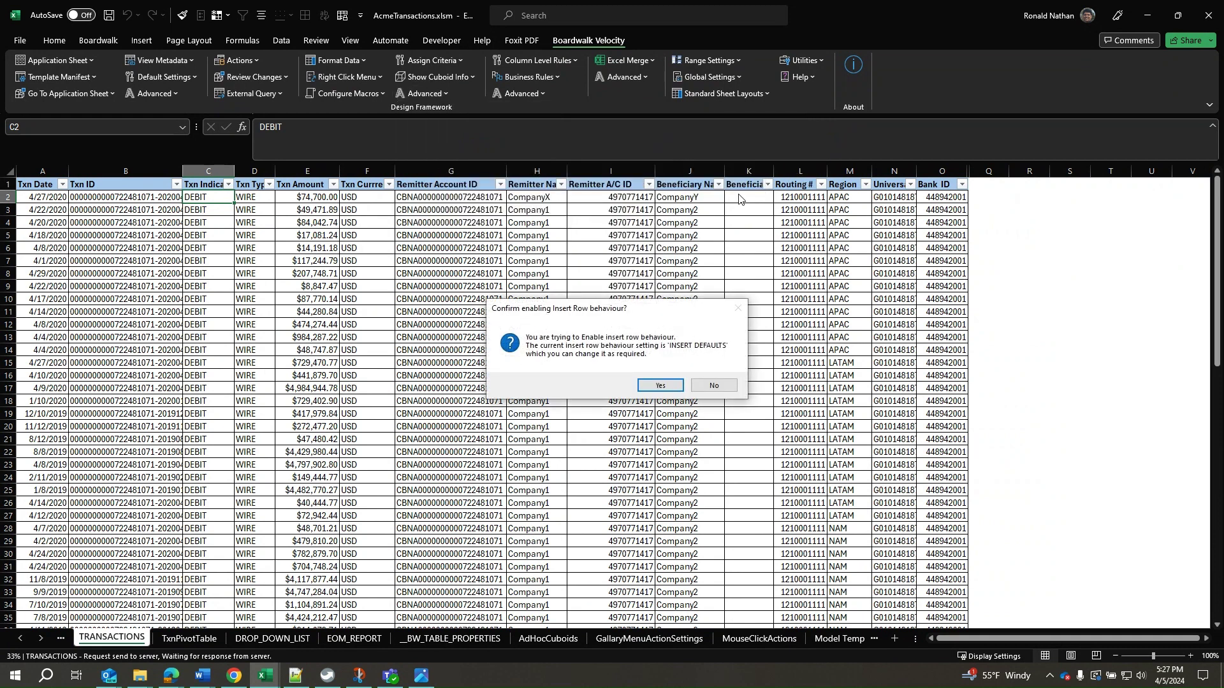
pyautogui.click(675, 390)
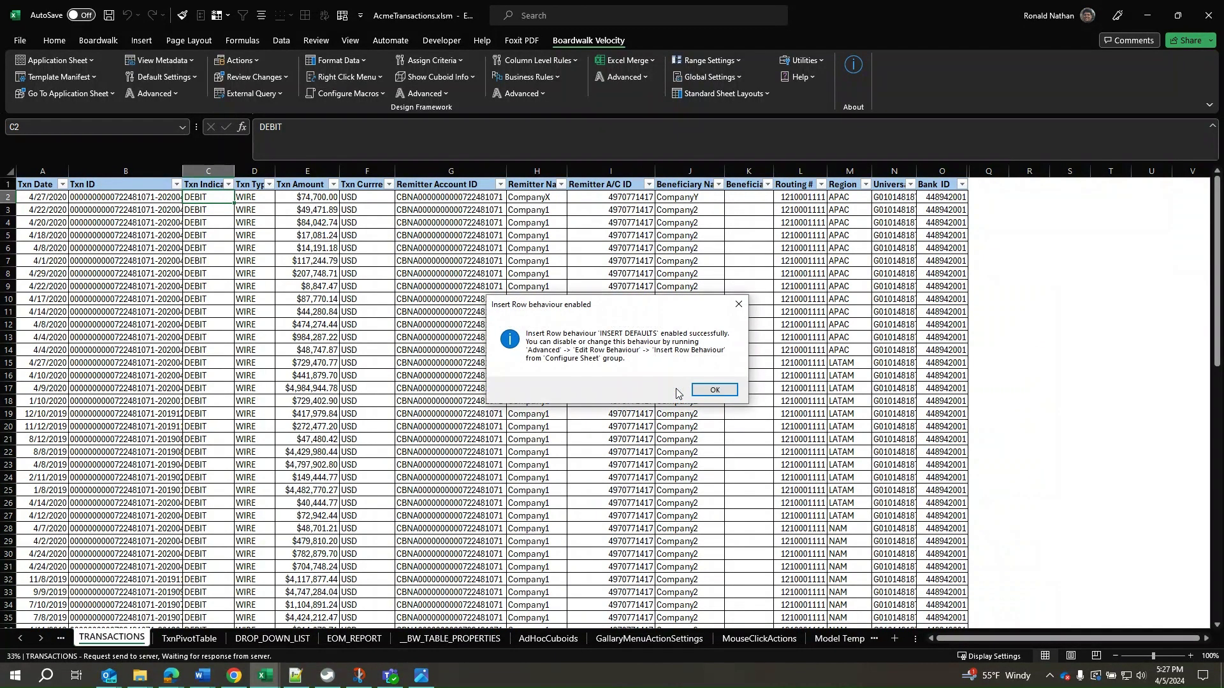
pyautogui.click(714, 390)
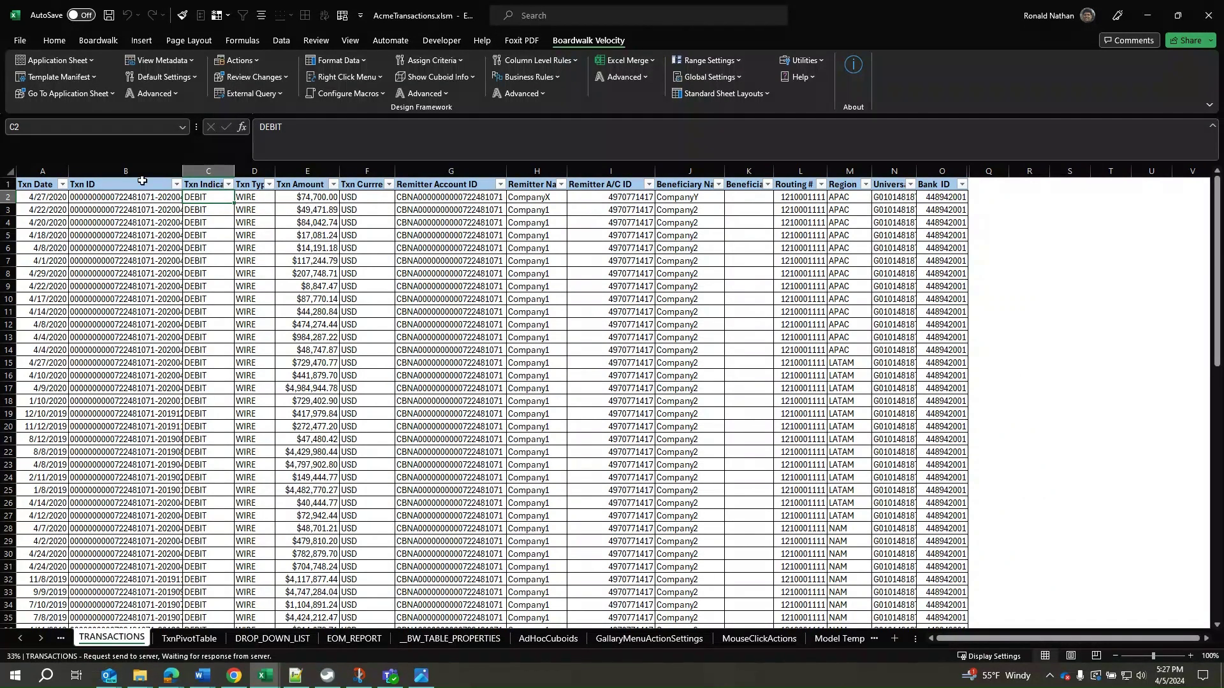
# Step: Insert a Boardwalk row at the cursor at row 5 of the TRANSACTIONS sheet
pyautogui.rightClick(9, 236)
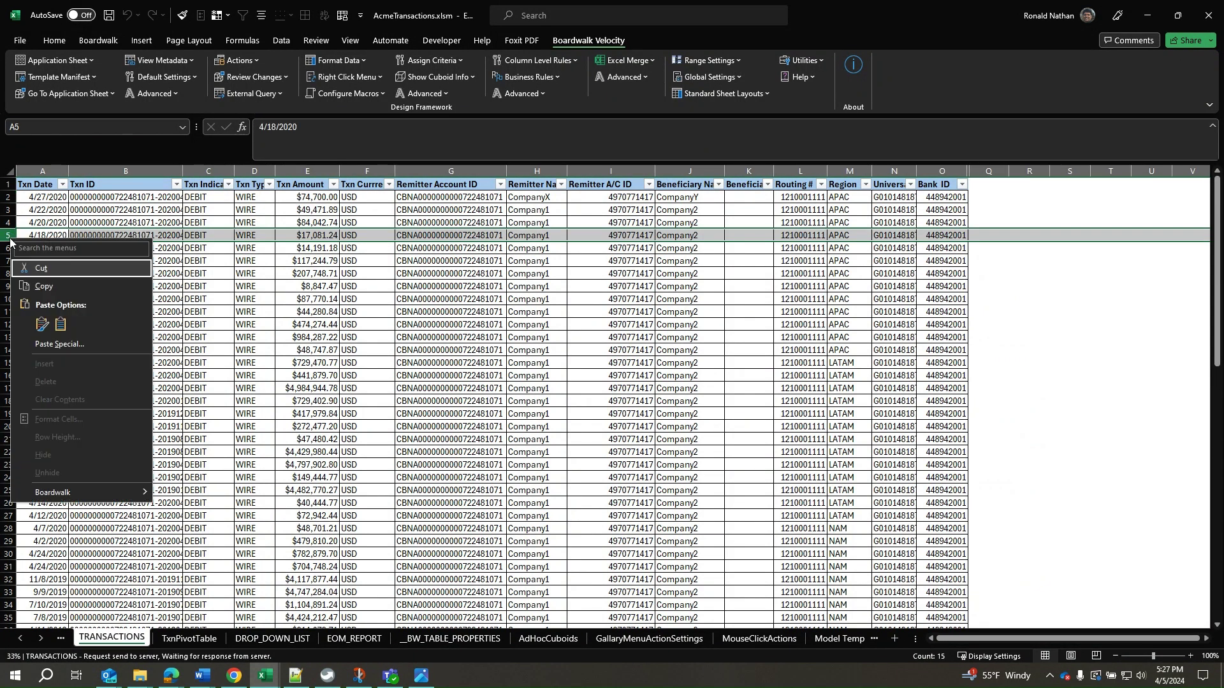
pyautogui.moveTo(102, 493)
pyautogui.moveTo(233, 512)
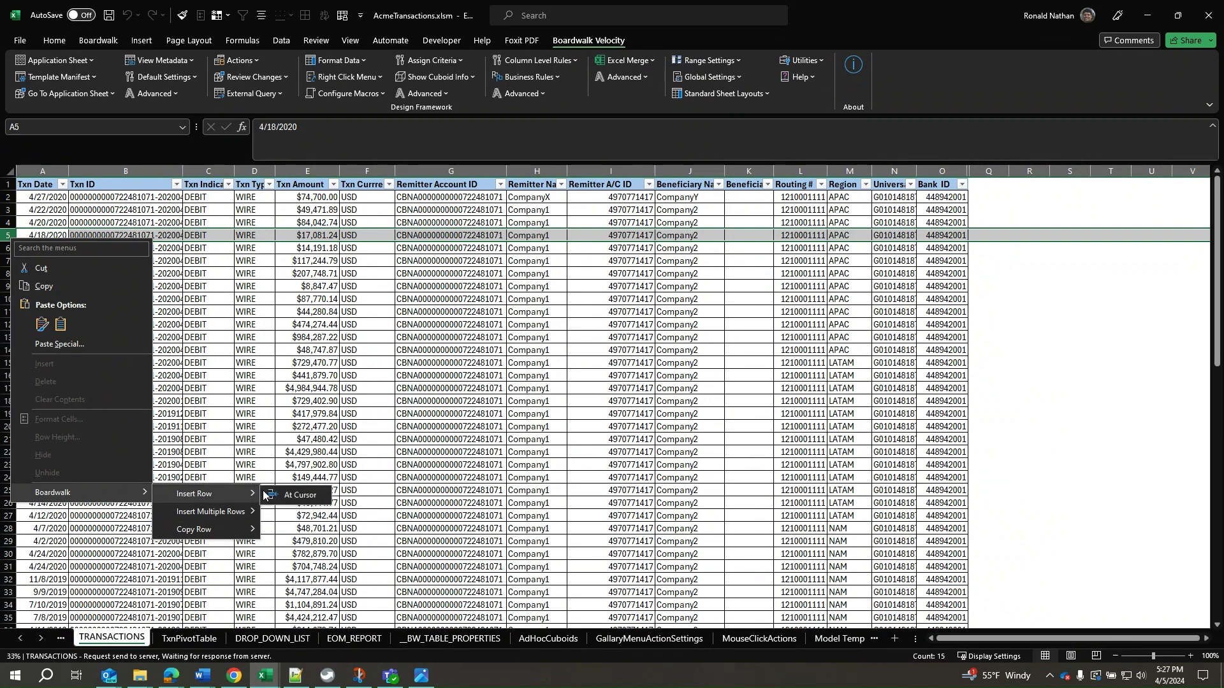
pyautogui.click(290, 494)
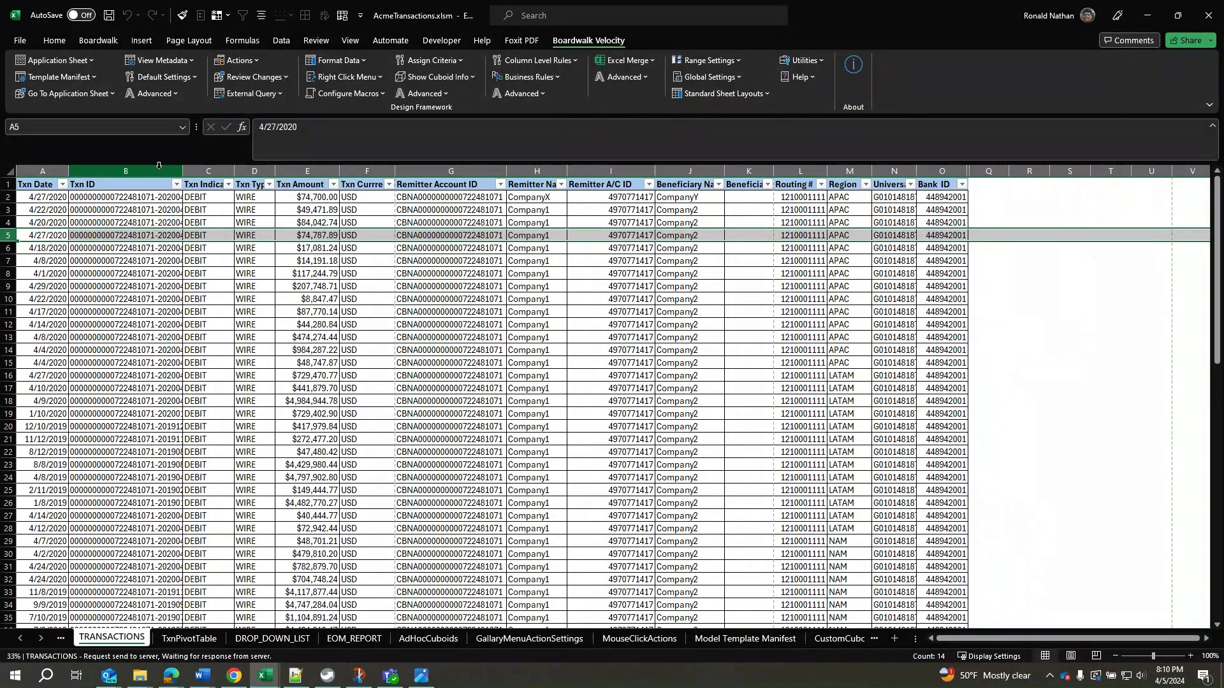
# Step: Go to the named range ROWFORMAT_TRANSACTIONS_INSERT_ROW
pyautogui.click(183, 129)
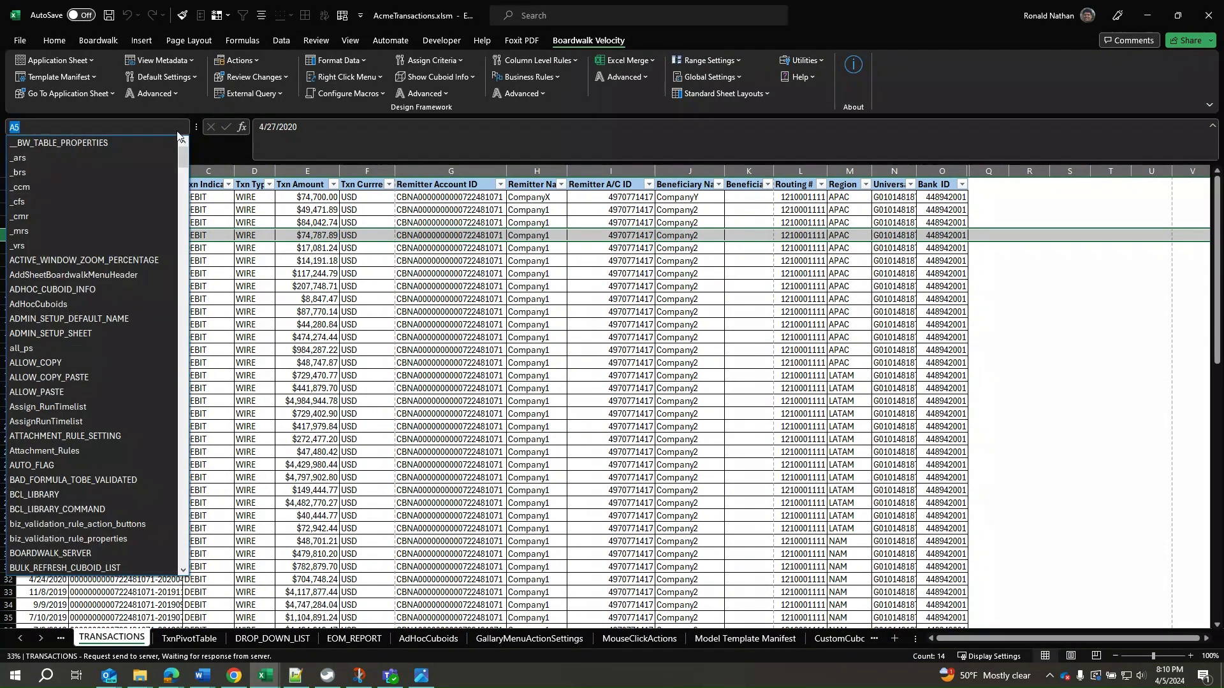
pyautogui.write('row')
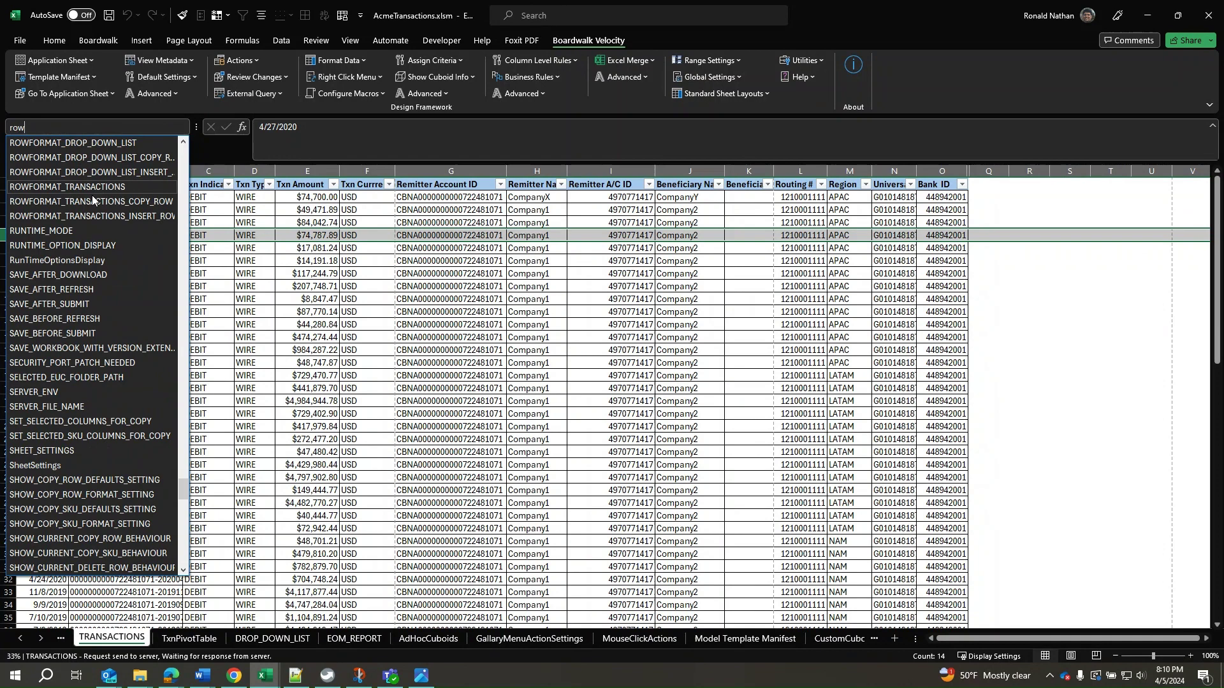
pyautogui.click(89, 216)
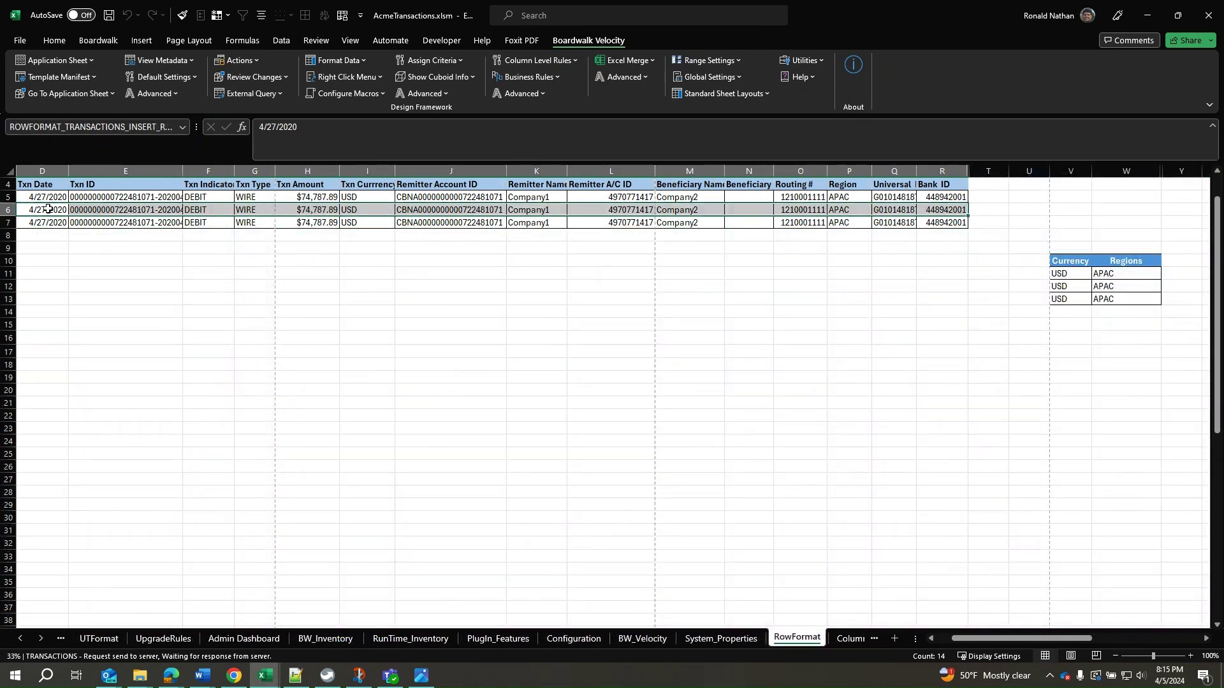
# Step: Try to edit the insert-row defaults in D6:F6 of the RowFormat sheet, and unprotect all sheets
pyautogui.moveTo(48, 209); pyautogui.dragTo(195, 216)
pyautogui.doubleClick(195, 217)
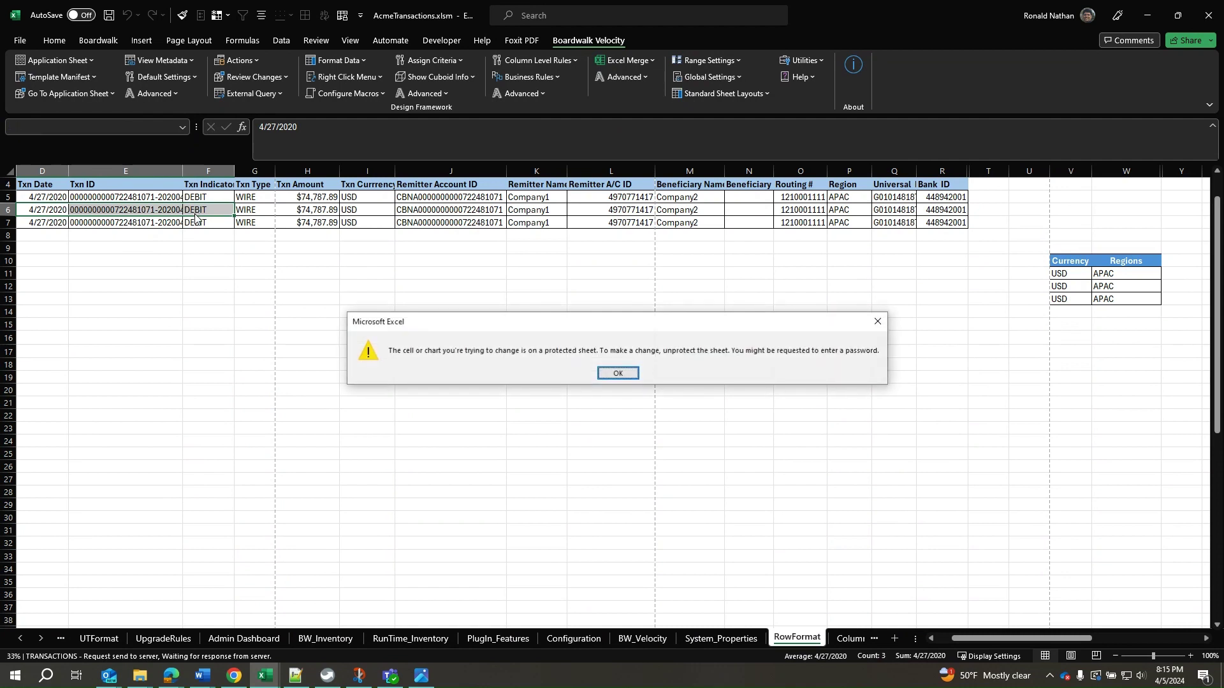
pyautogui.click(618, 374)
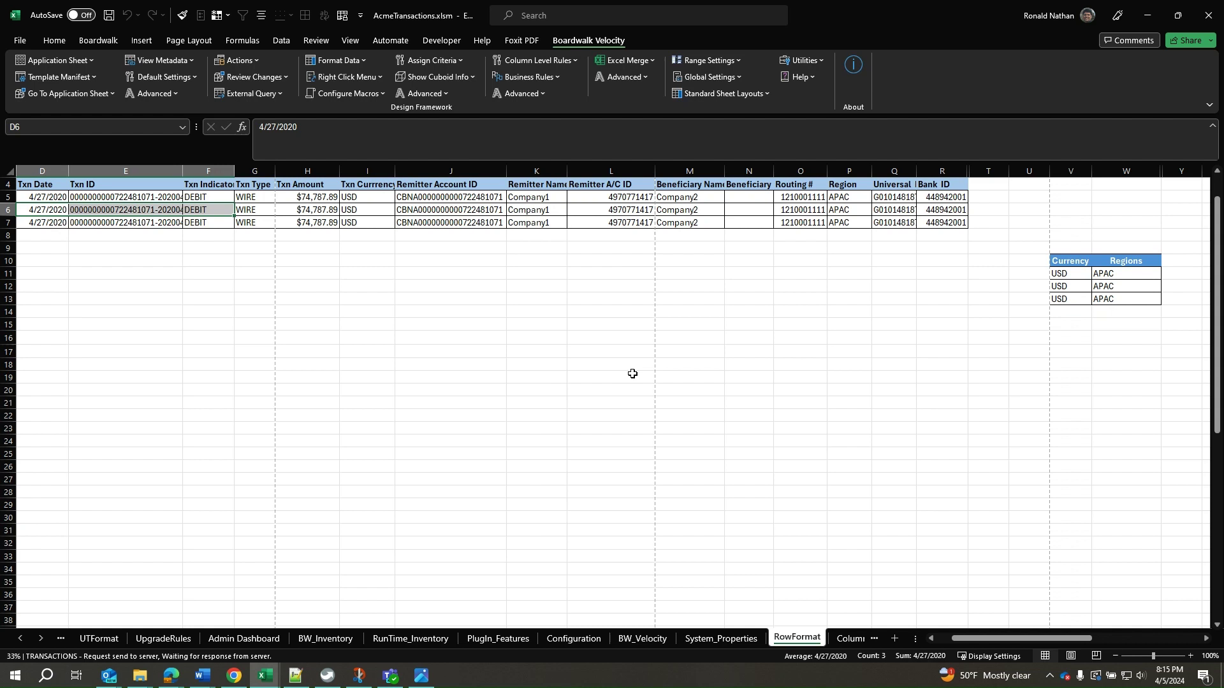
pyautogui.click(804, 61)
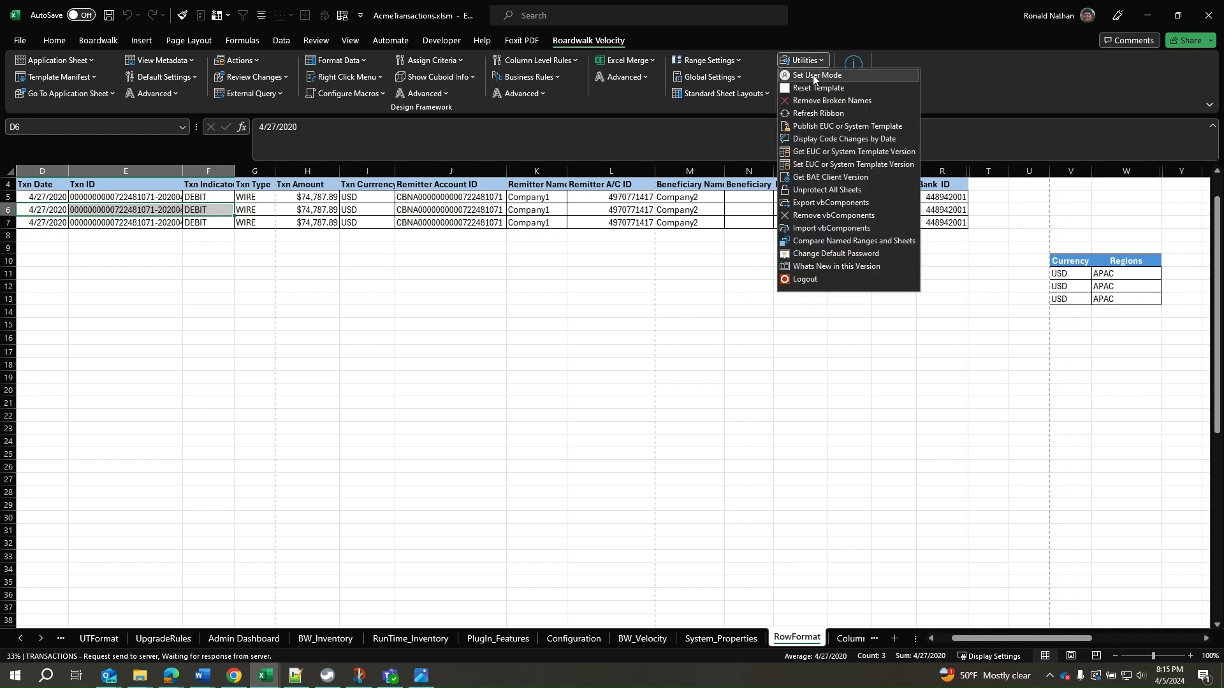
pyautogui.click(814, 190)
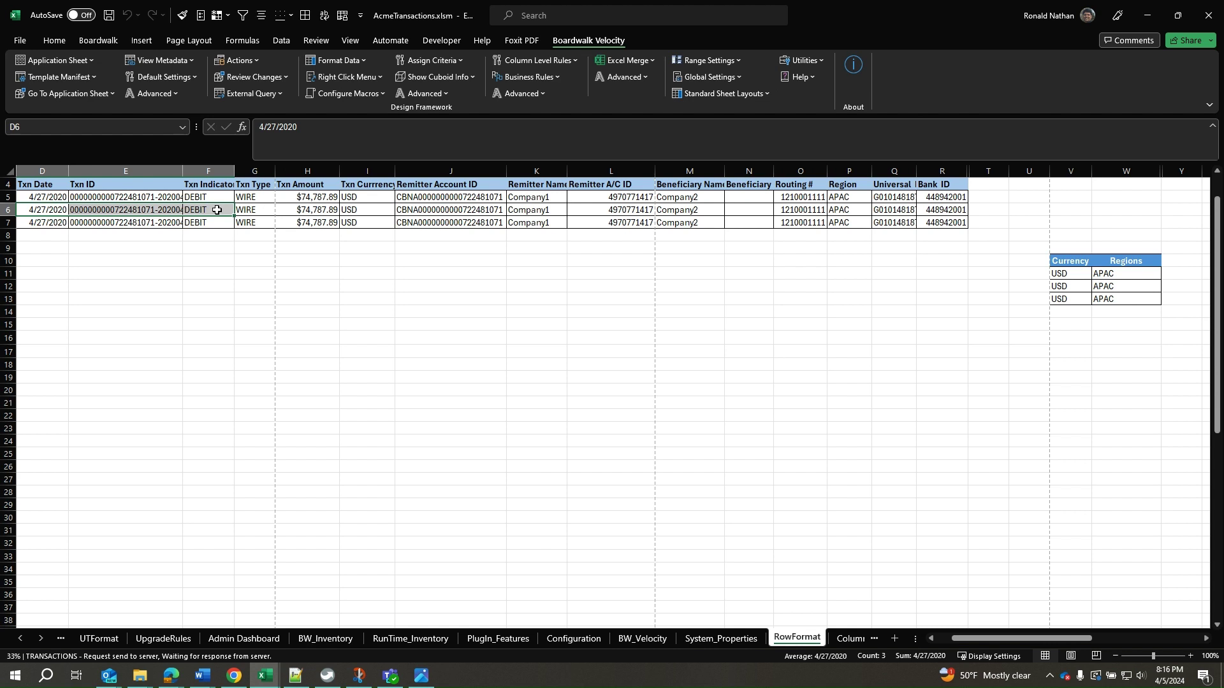
# Step: Clear the insert-row defaults in D6:F6 and H6:R6, keeping only the Txn Type default
pyautogui.press('BackSpace')
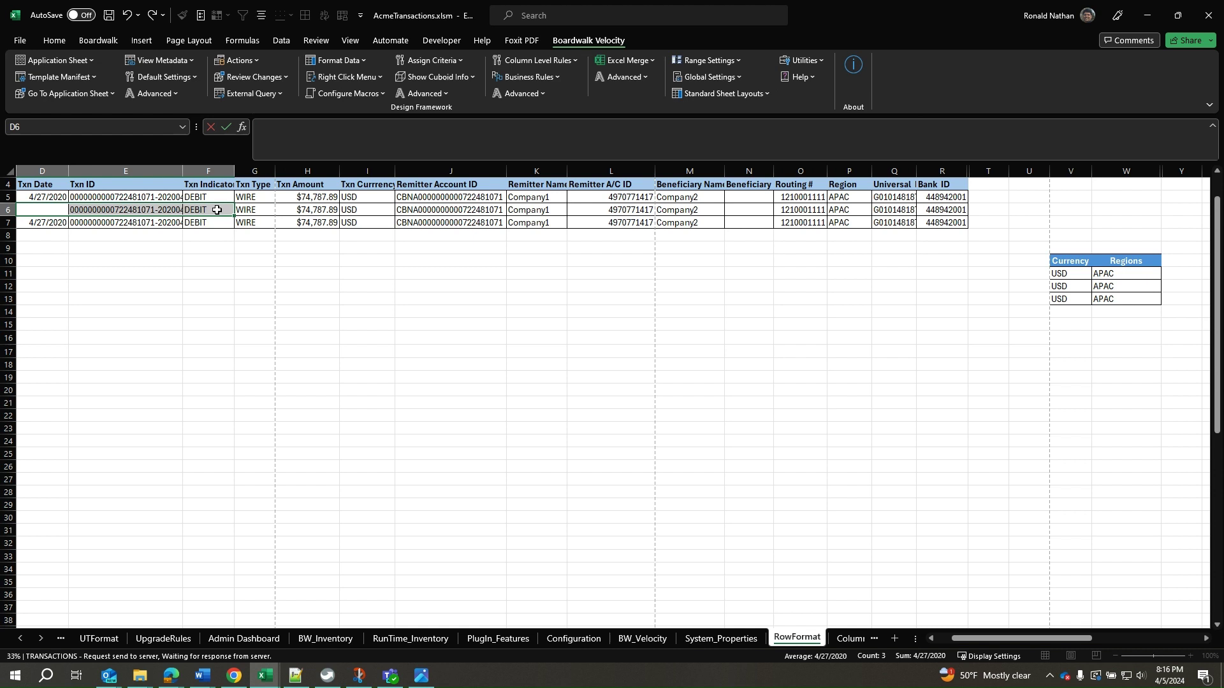
pyautogui.click(217, 210)
pyautogui.moveTo(176, 210); pyautogui.dragTo(194, 210)
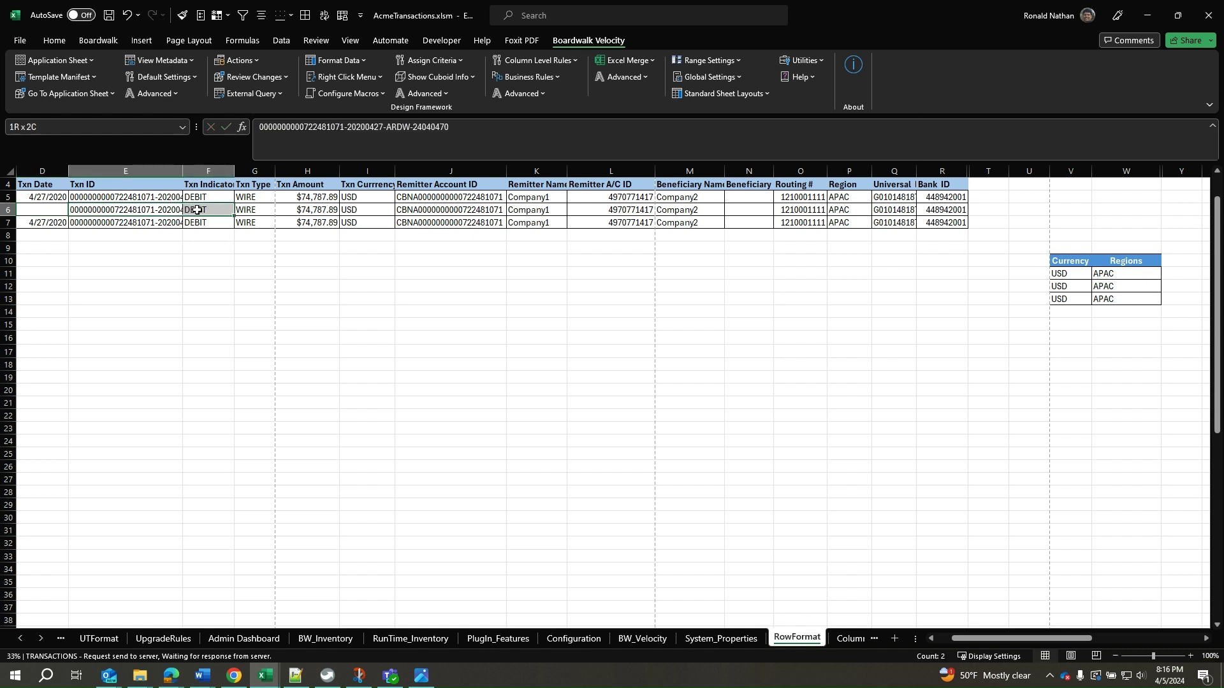
pyautogui.rightClick(198, 213)
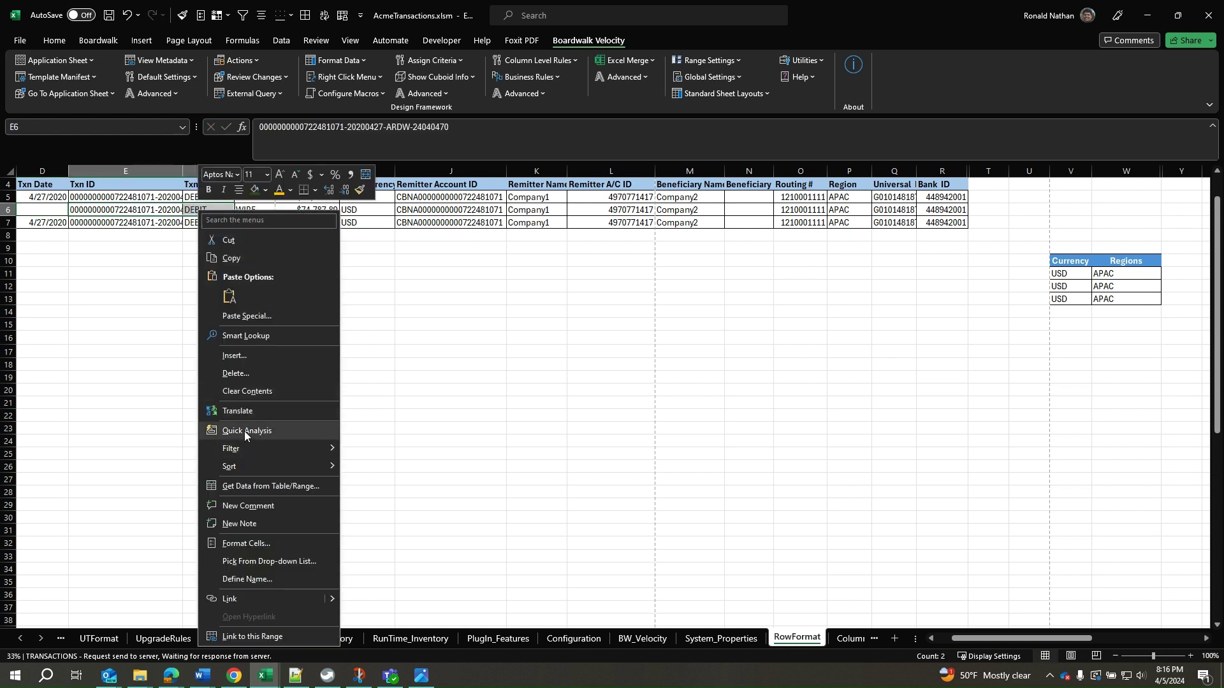
pyautogui.click(251, 392)
pyautogui.moveTo(290, 210); pyautogui.dragTo(923, 210)
pyautogui.rightClick(924, 209)
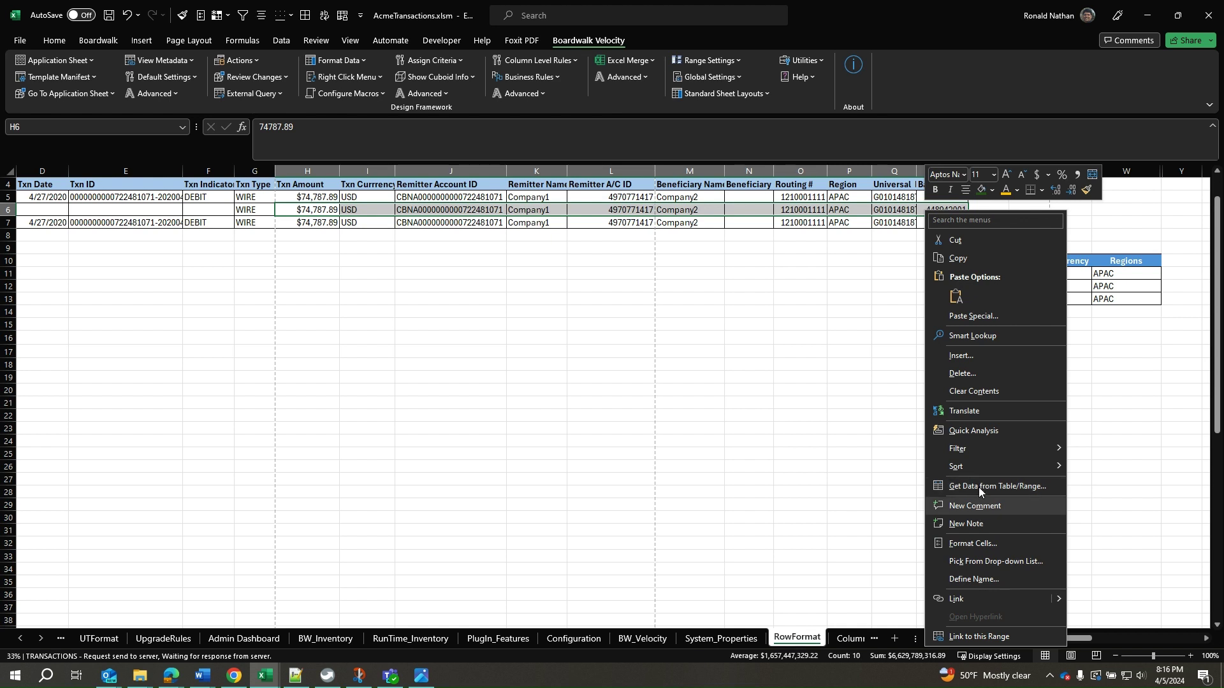
pyautogui.click(982, 391)
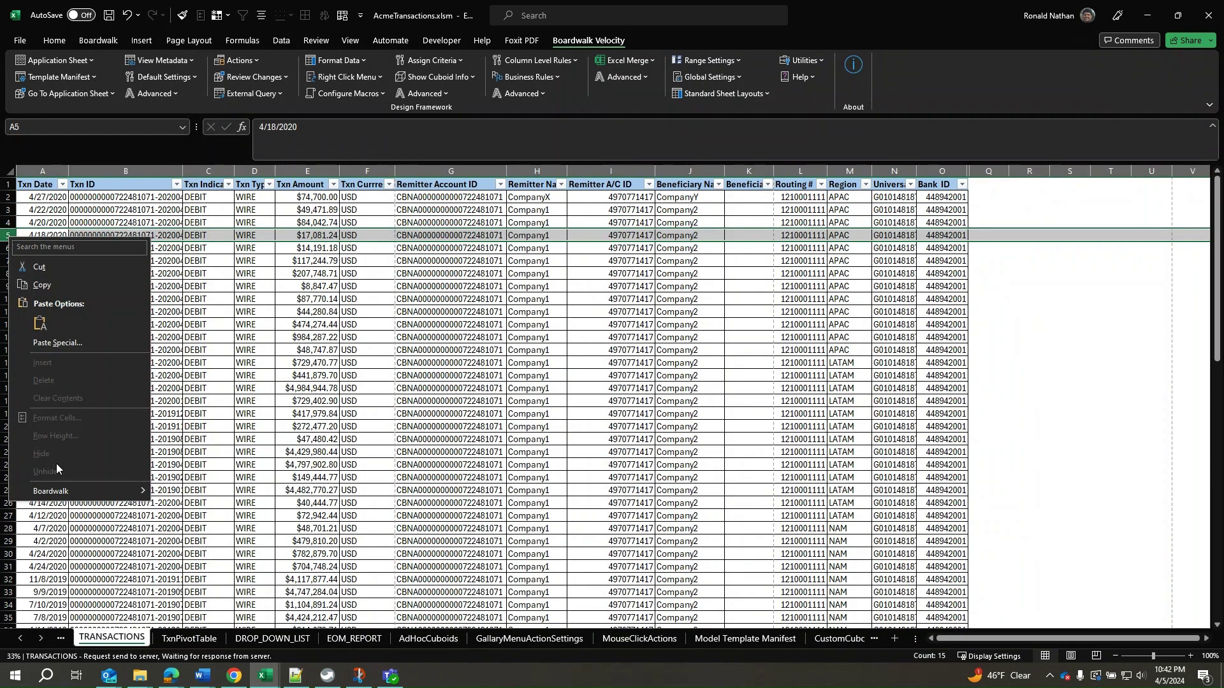
# Step: Insert another Boardwalk row at row 5 of the TRANSACTIONS sheet using the edited defaults
pyautogui.moveTo(69, 492)
pyautogui.moveTo(219, 492)
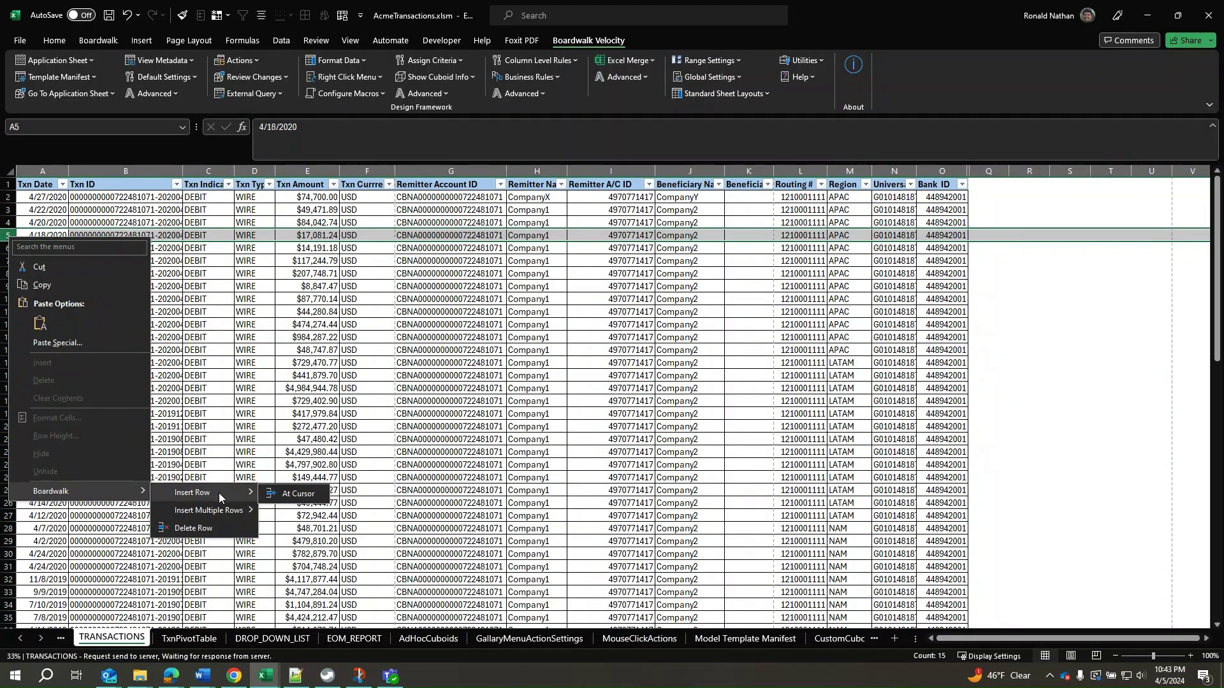
pyautogui.click(297, 494)
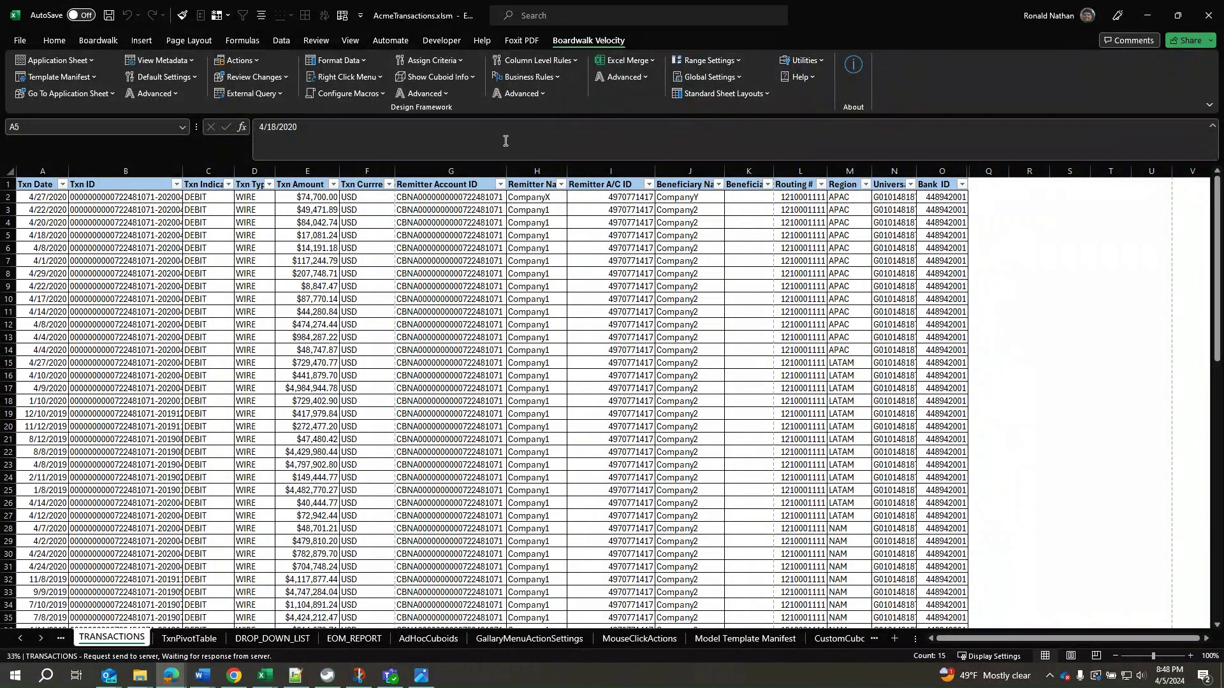
pyautogui.click(445, 94)
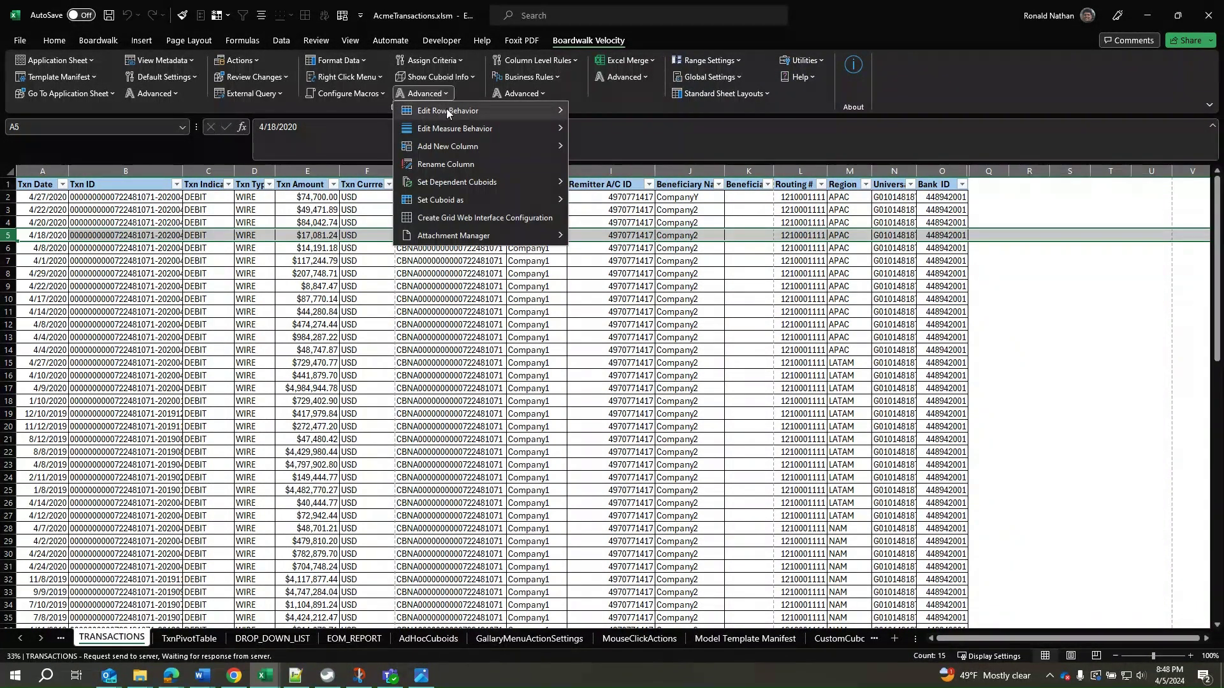
pyautogui.moveTo(446, 110)
pyautogui.moveTo(634, 131)
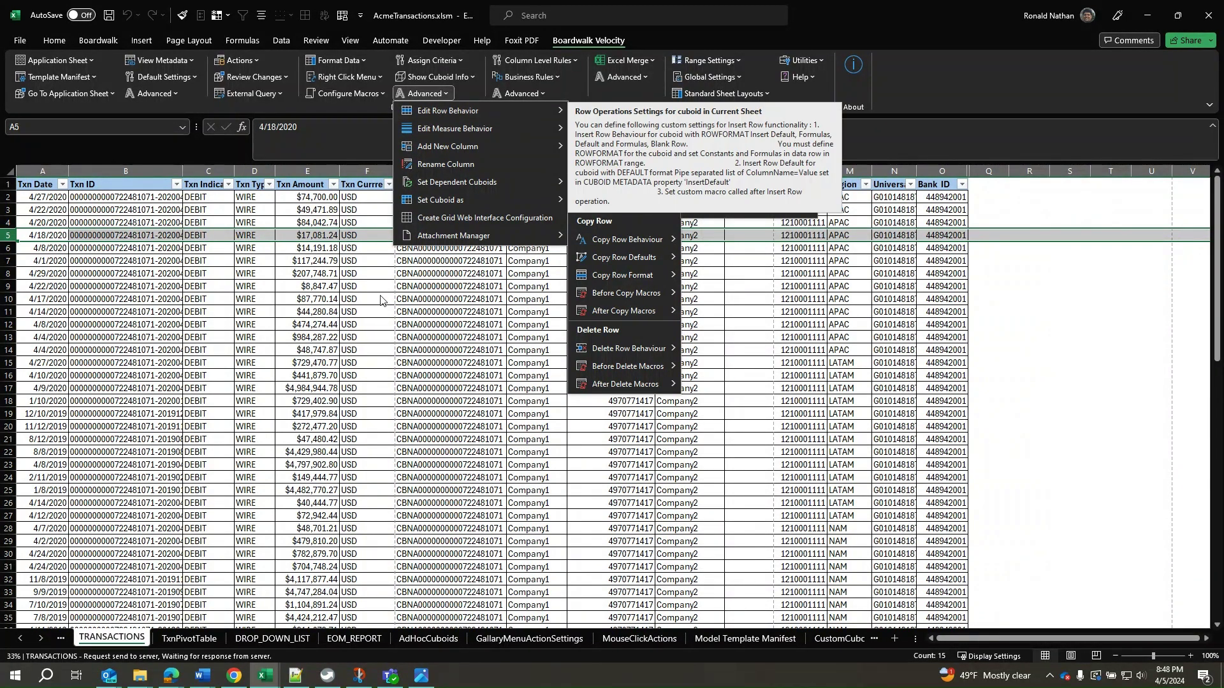
pyautogui.press('Escape')
pyautogui.press('Escape')
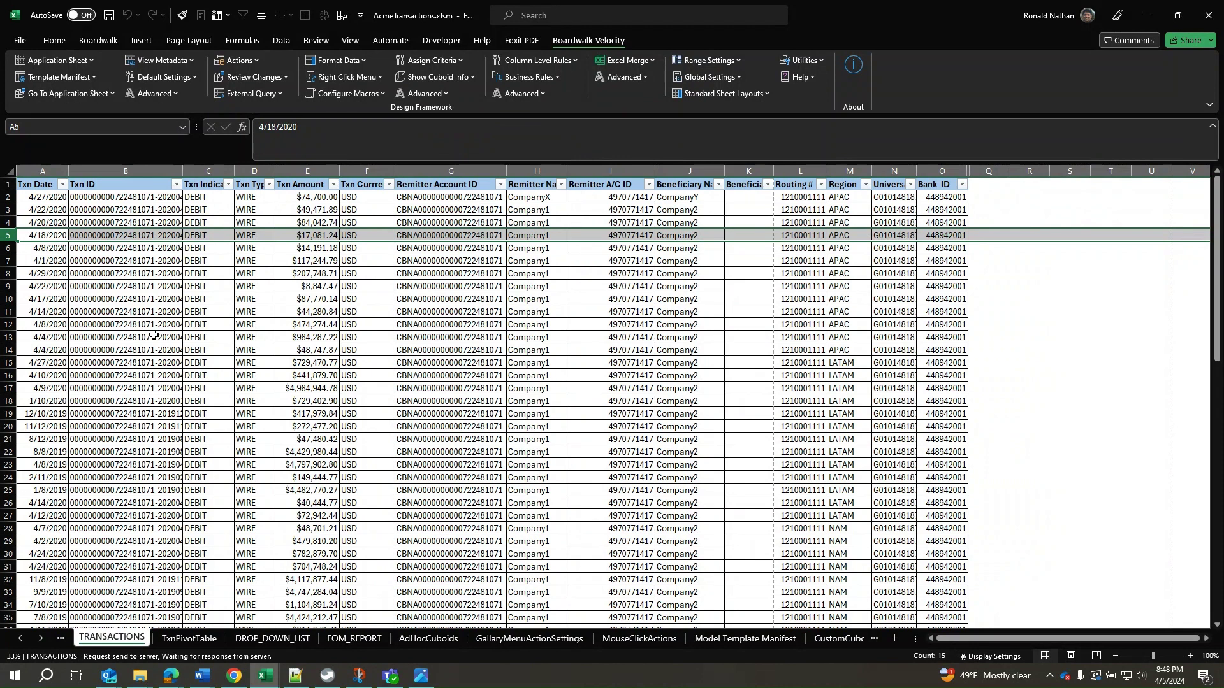
# Step: Review the insert row behaviour options, including Insert Blank Row, and show the insert row behaviour setting for the TRANSACTIONS cuboid
pyautogui.click(440, 94)
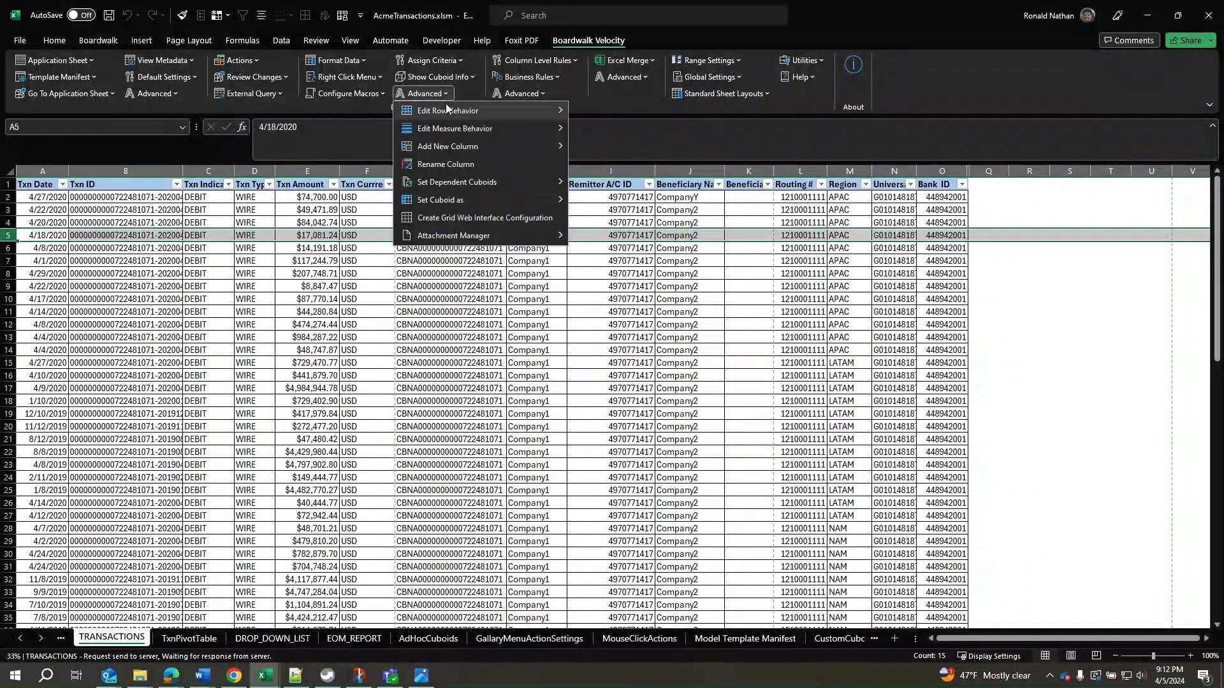
pyautogui.moveTo(446, 109)
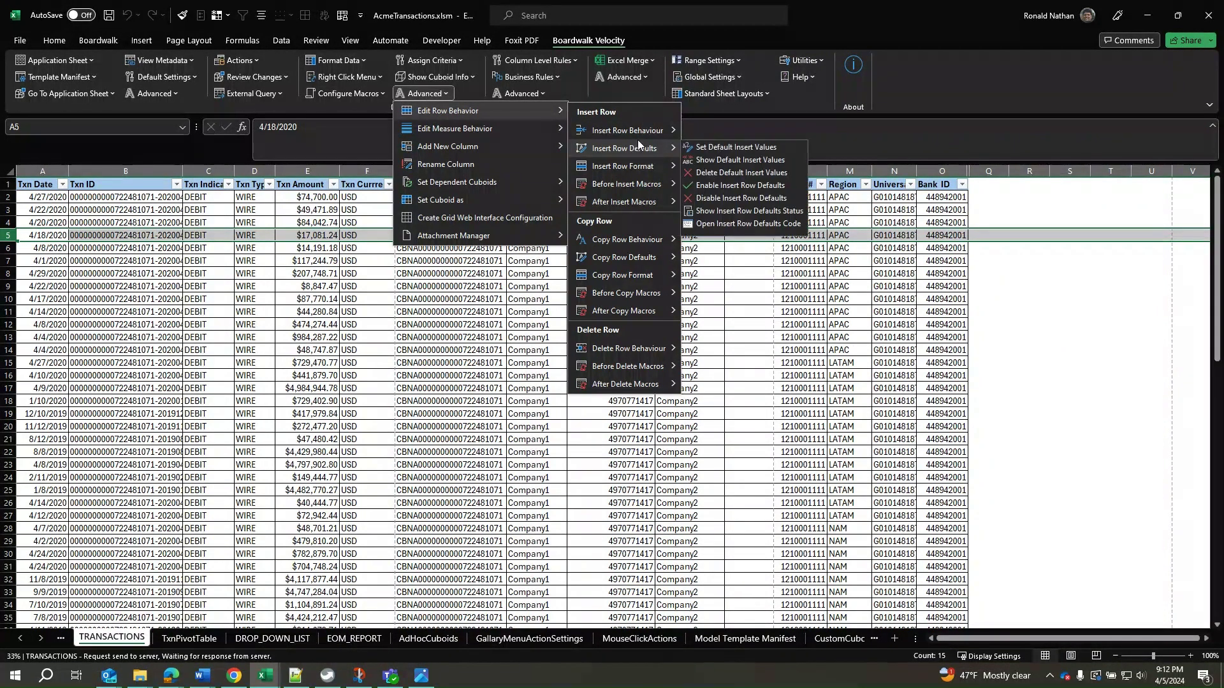
pyautogui.moveTo(640, 131)
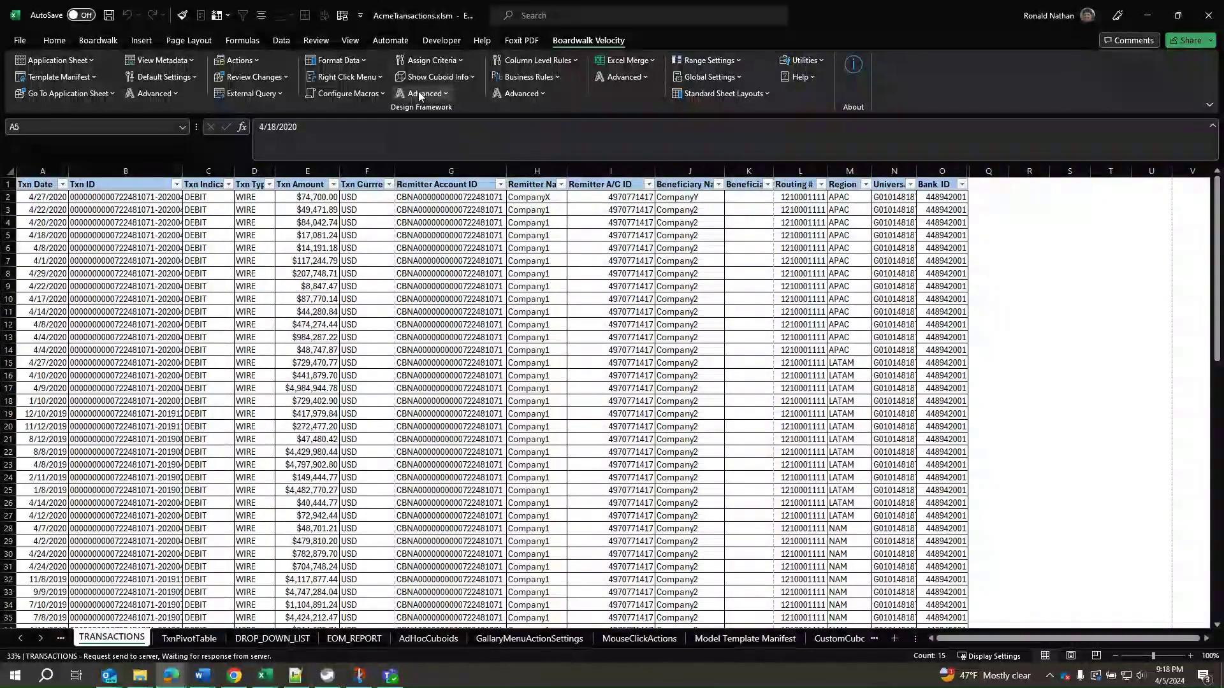
pyautogui.click(419, 94)
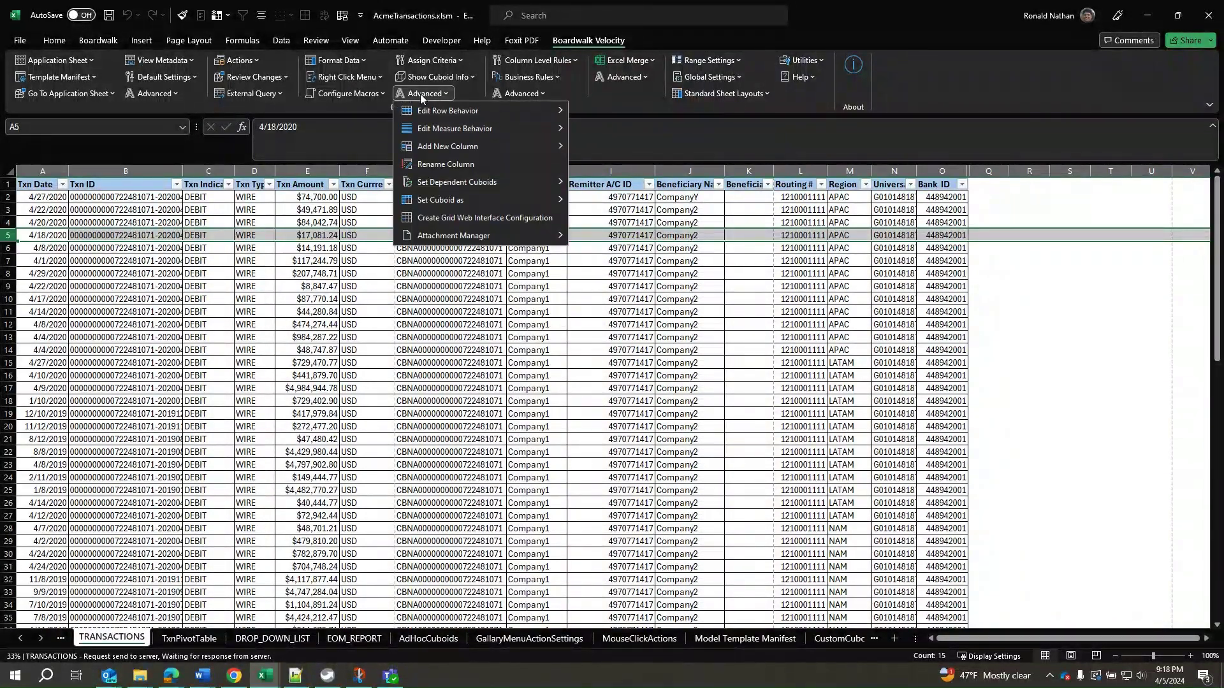
pyautogui.moveTo(424, 112)
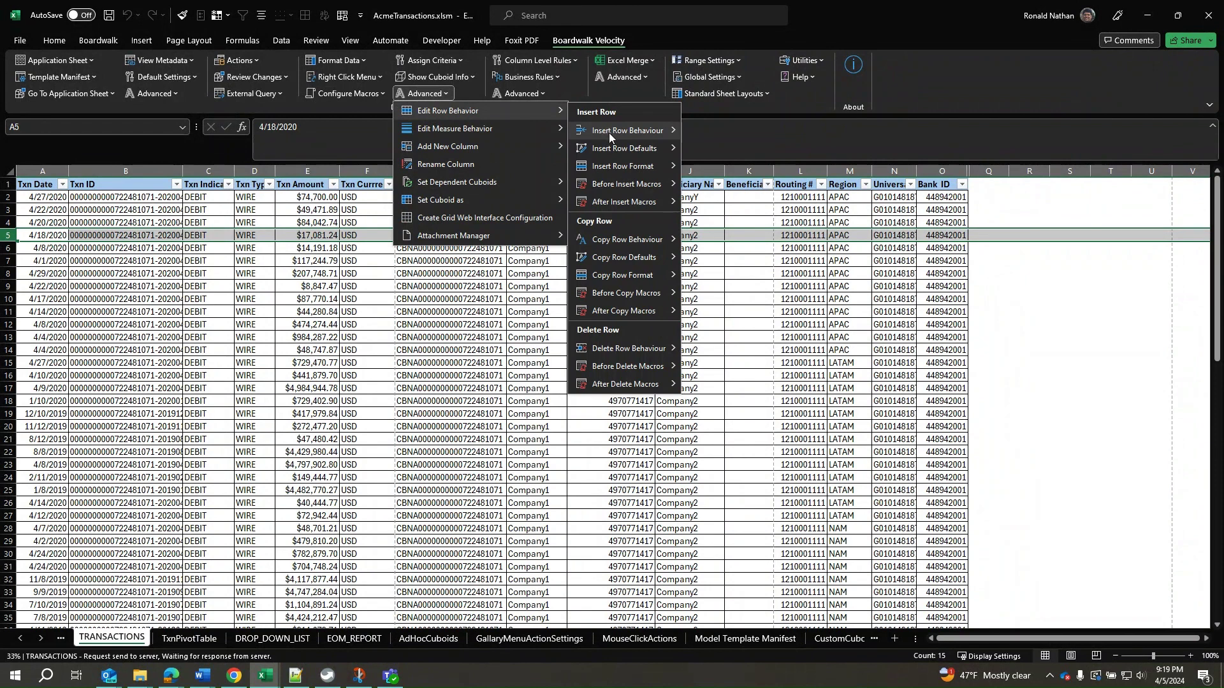
pyautogui.moveTo(609, 131)
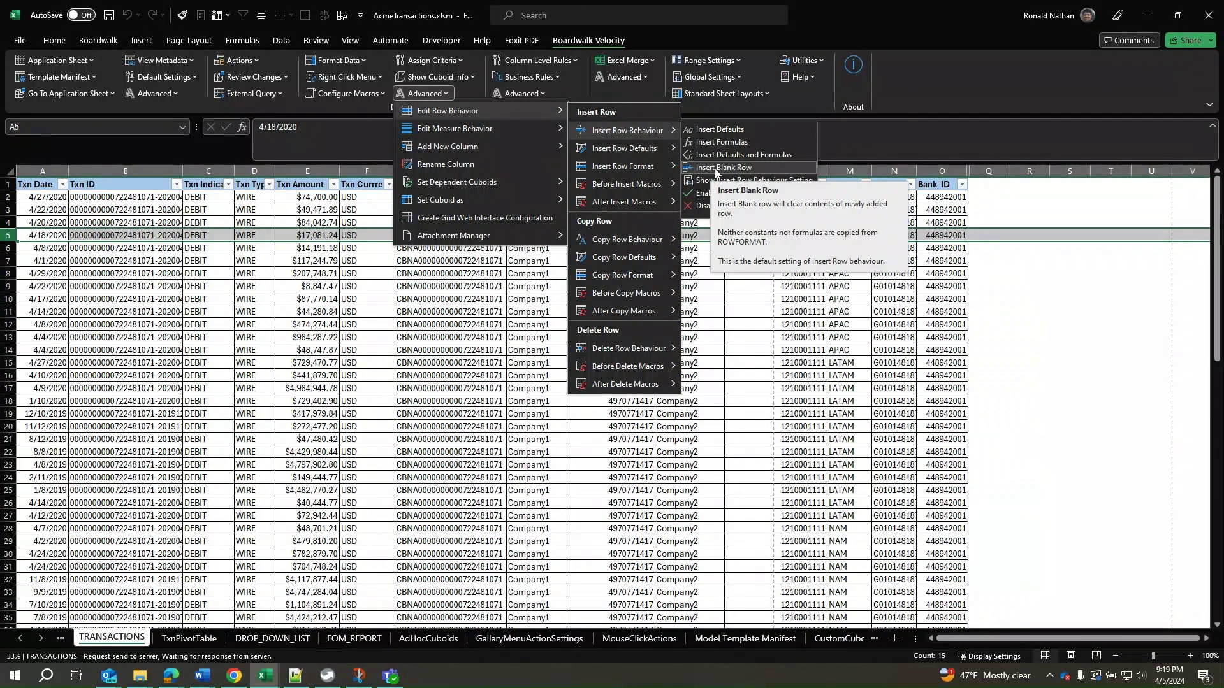
pyautogui.click(848, 170)
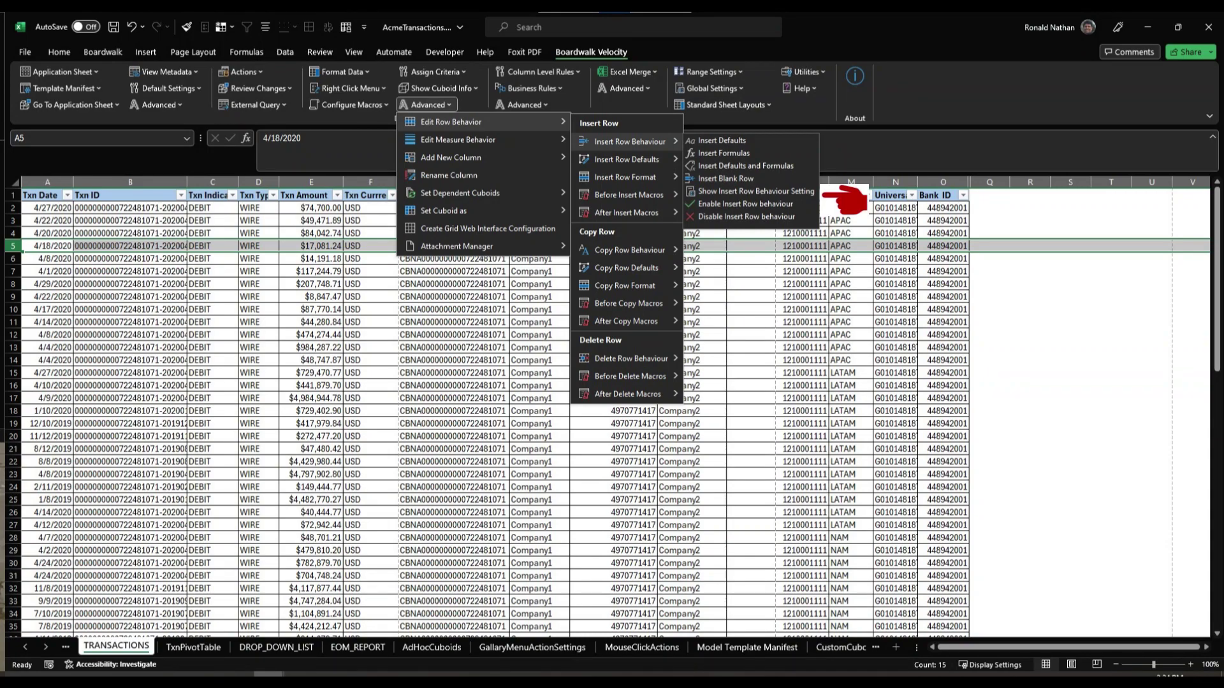
pyautogui.click(755, 191)
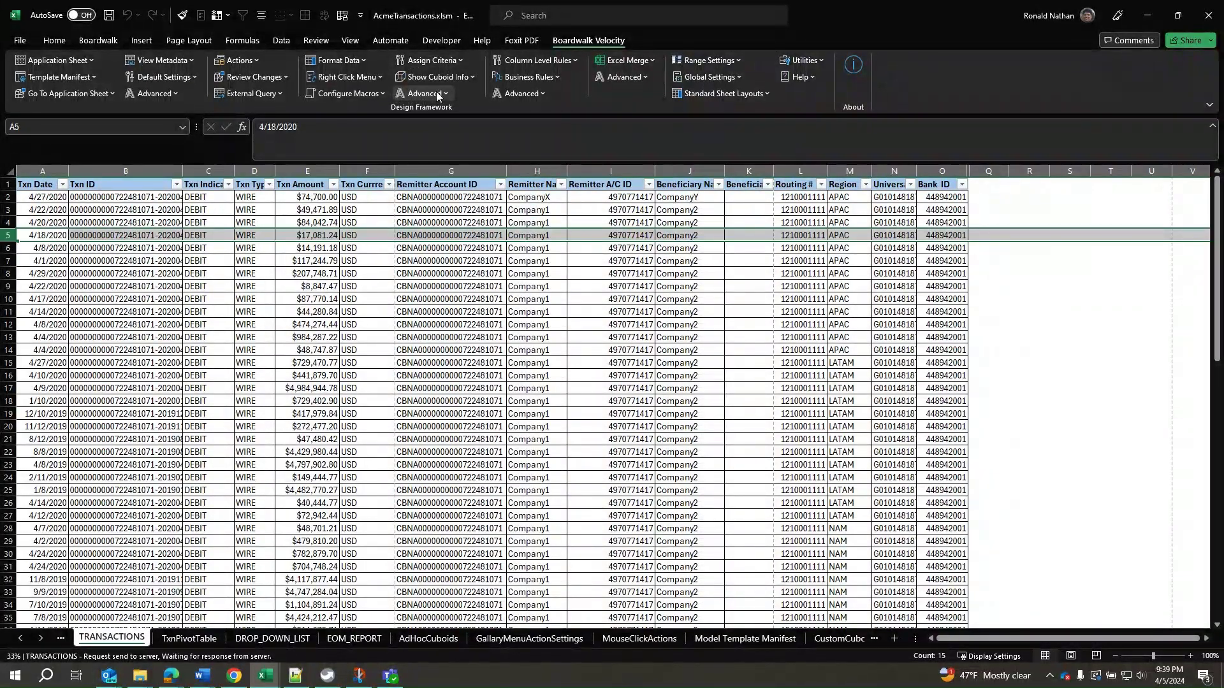
# Step: Set the TRANSACTIONS cuboid's default insert values to "Remitter Name=Compayn XX|Beneficiary Name=Company YY"
pyautogui.click(438, 96)
pyautogui.moveTo(536, 113)
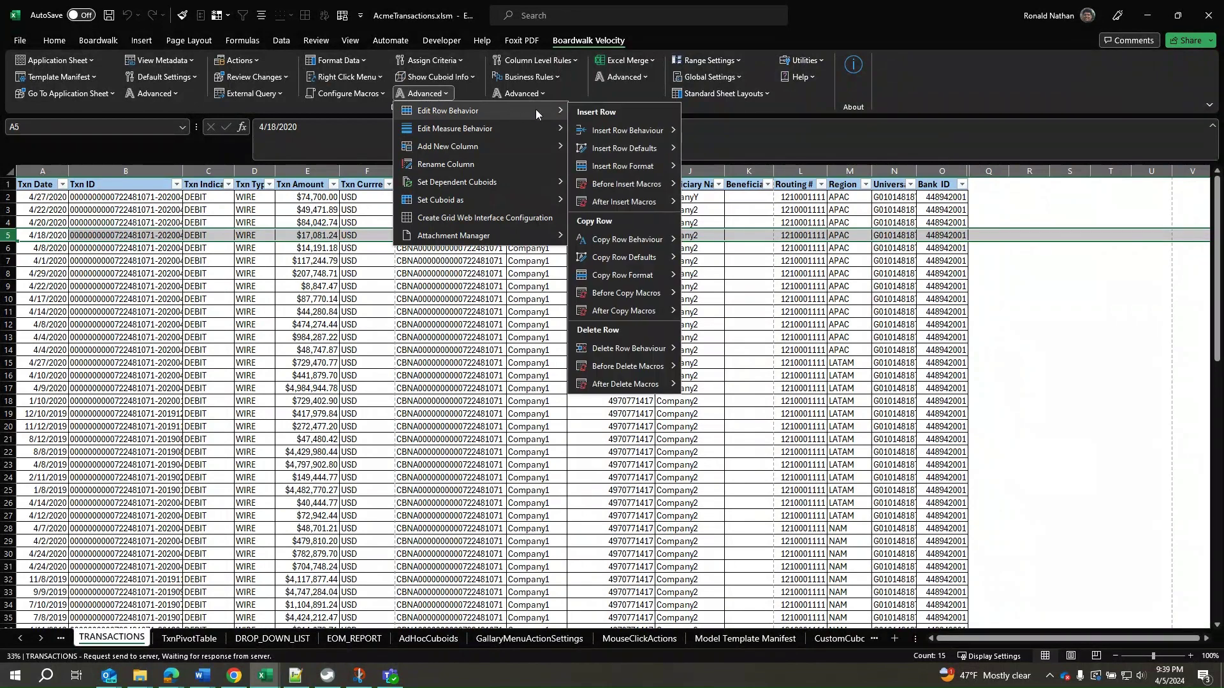
pyautogui.moveTo(610, 148)
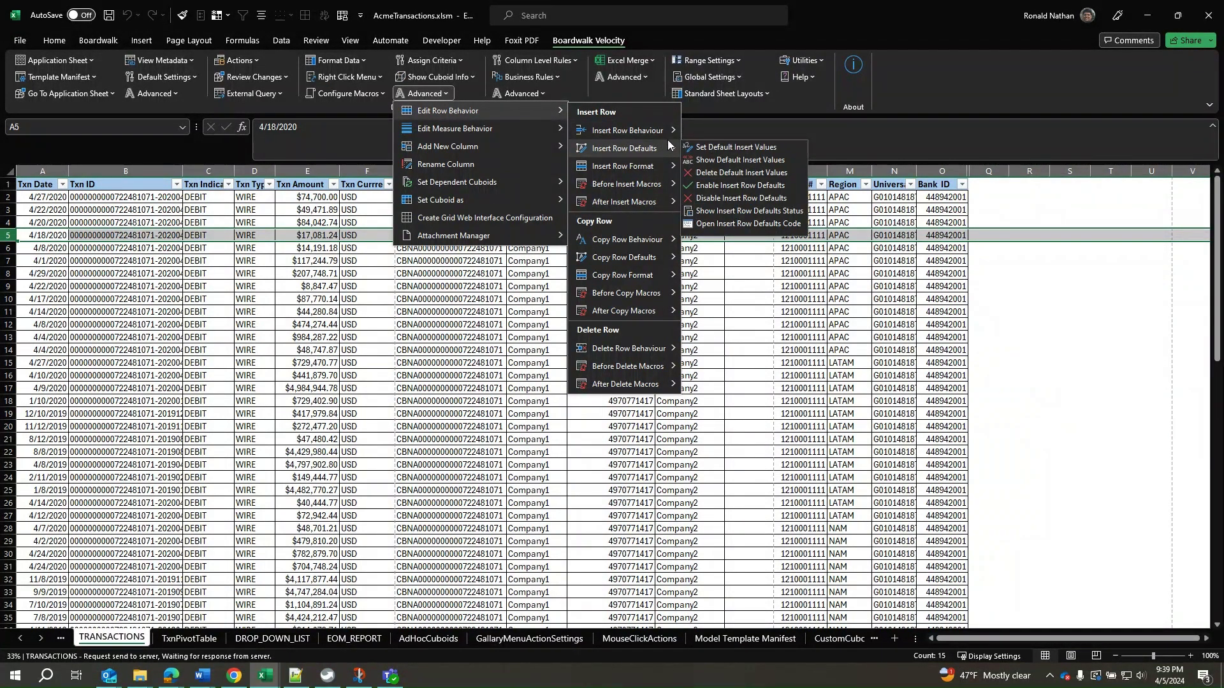
pyautogui.click(794, 147)
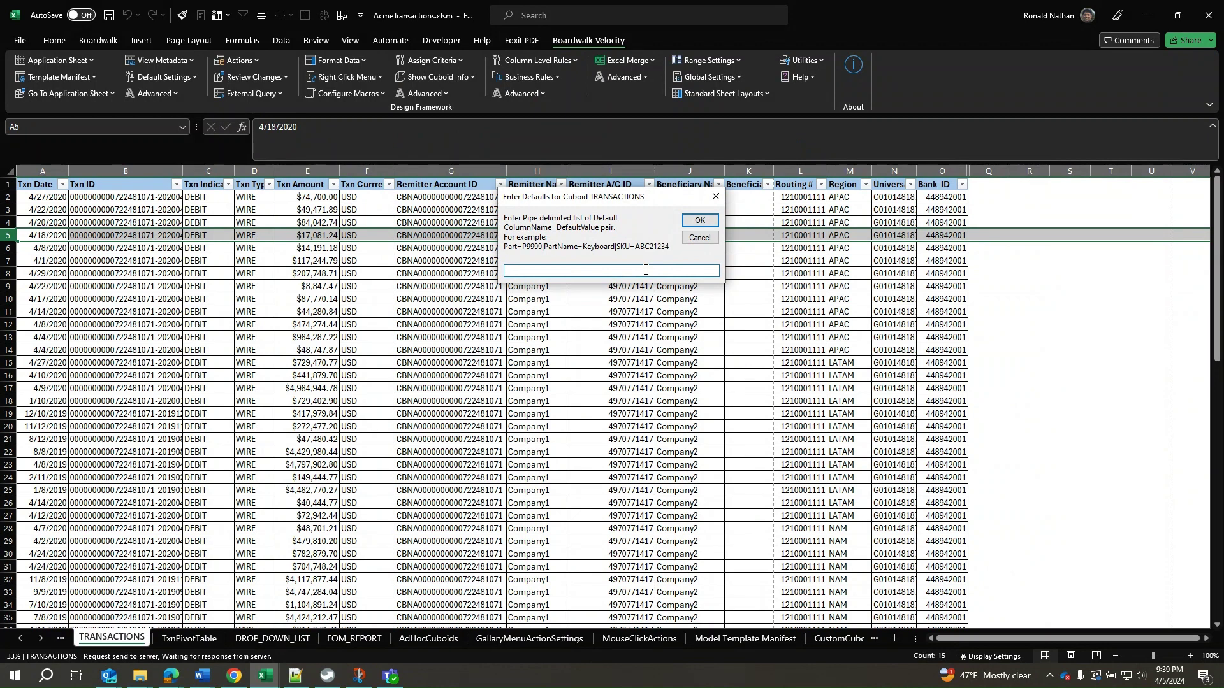
pyautogui.moveTo(651, 196); pyautogui.dragTo(652, 220)
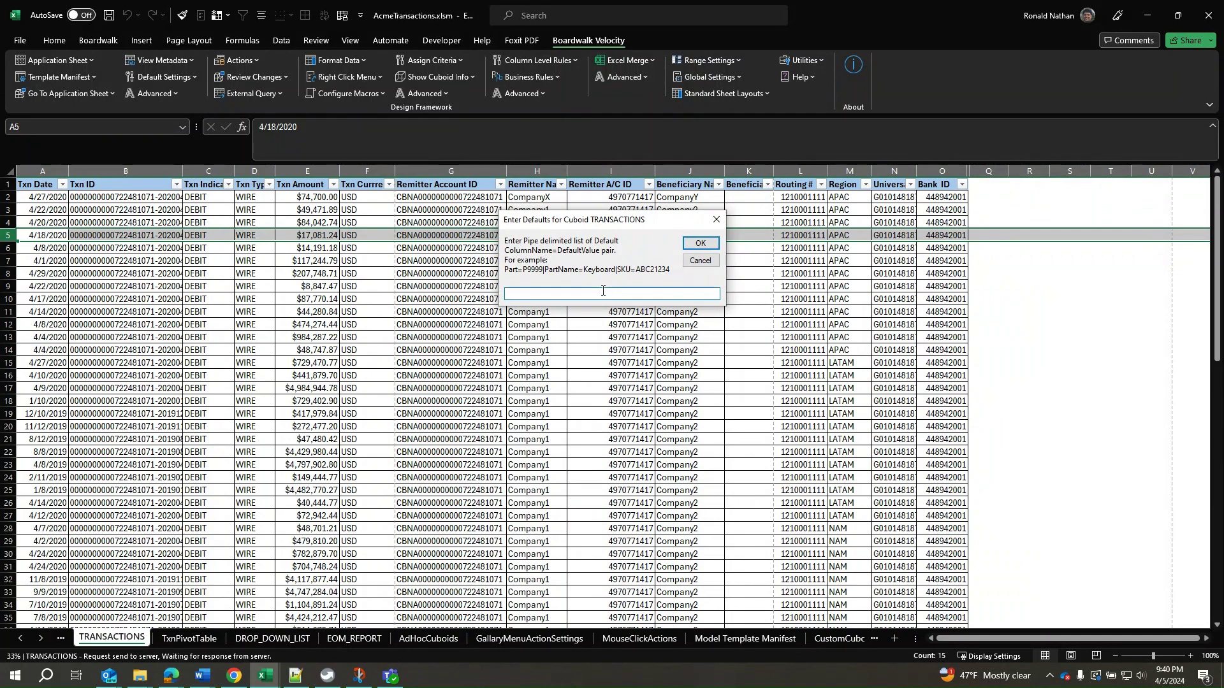
pyautogui.write('Remitter Name=Compayn XX')
pyautogui.write('|Beneficiary Name=Company YY')
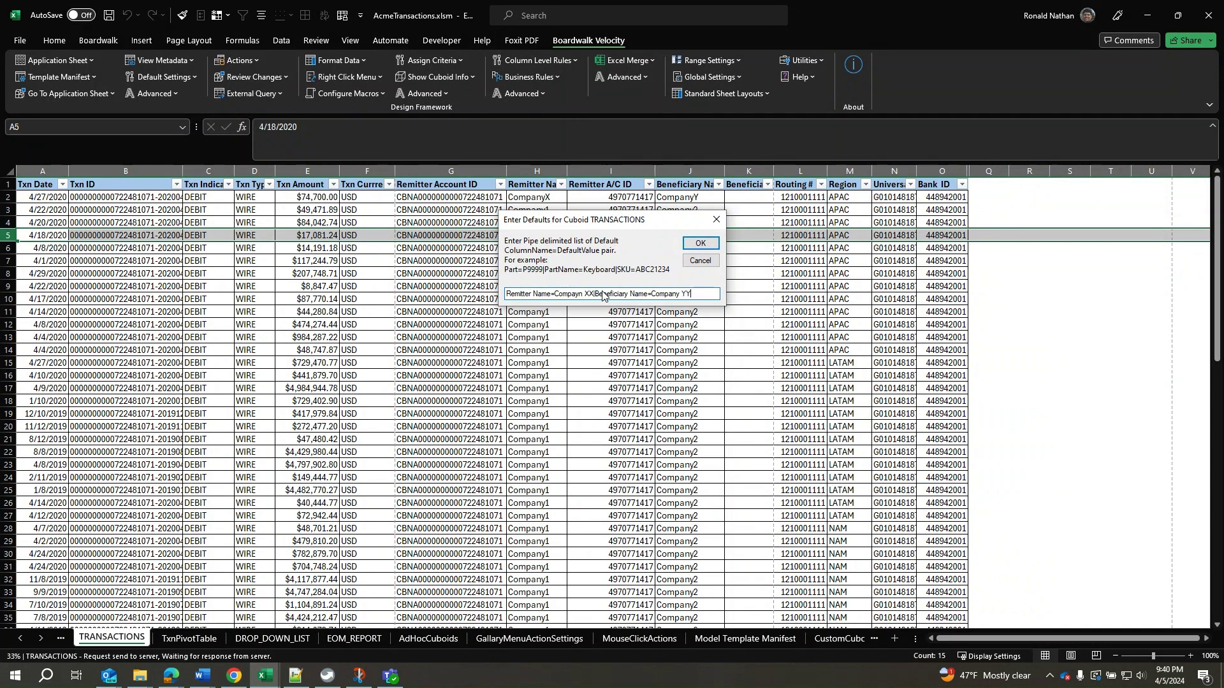
pyautogui.click(700, 243)
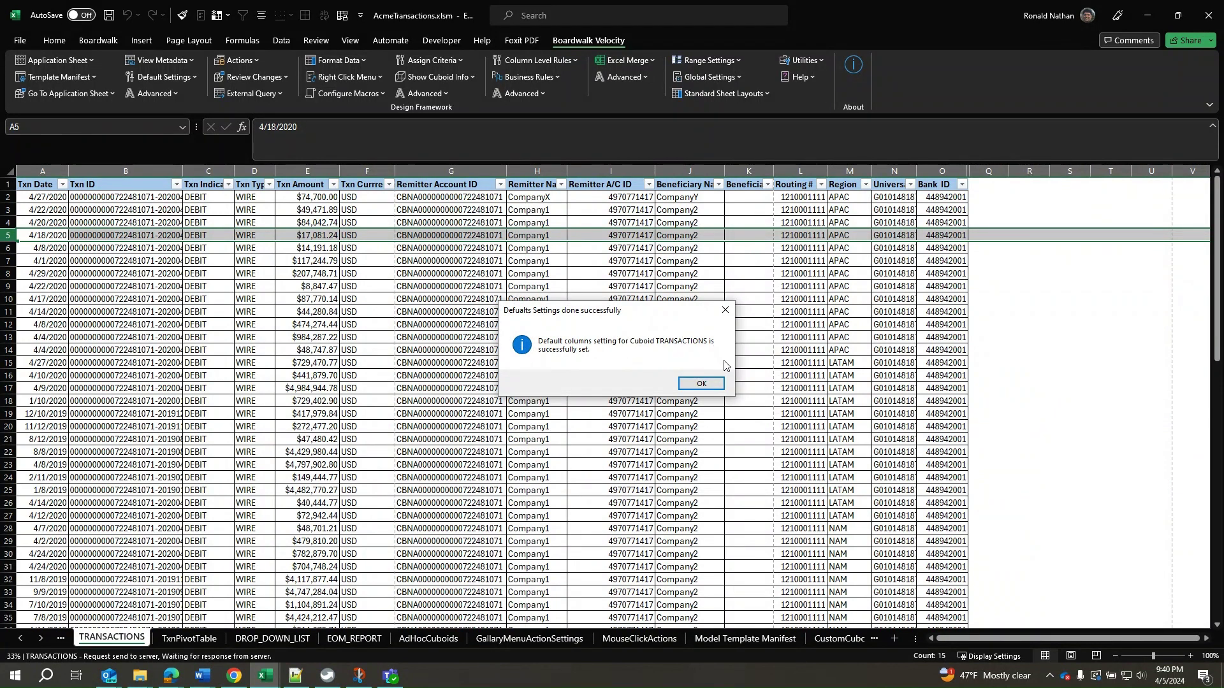
pyautogui.click(701, 384)
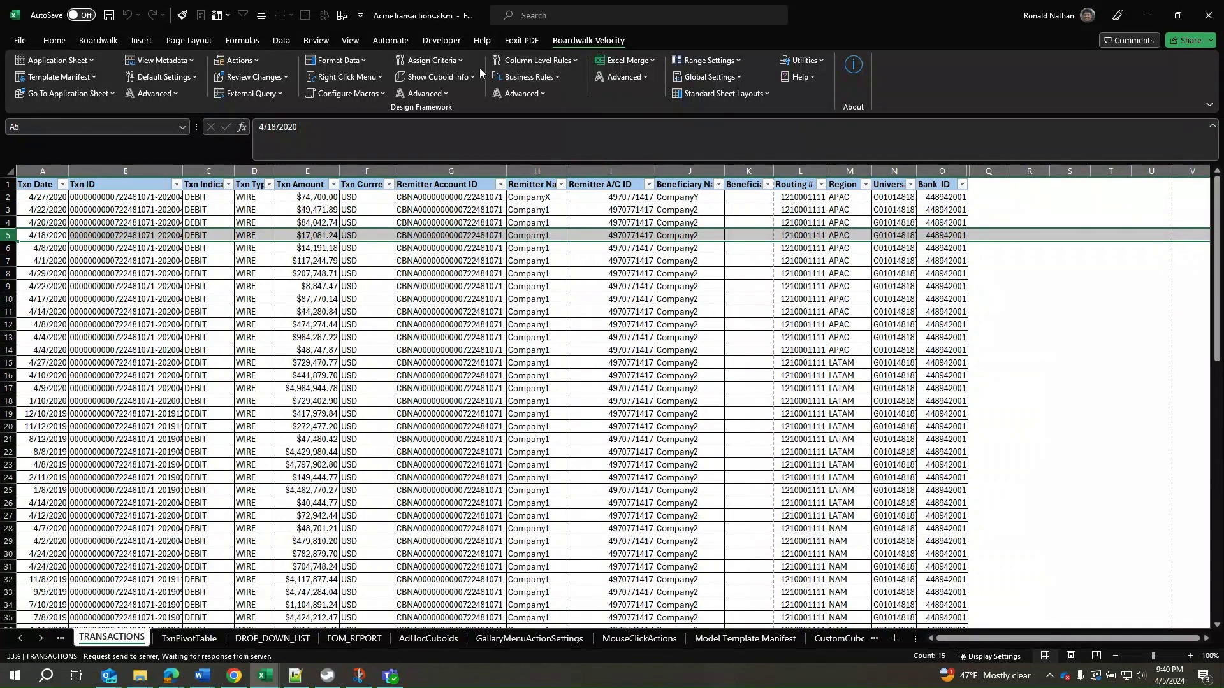
# Step: Enable the insert row defaults for the TRANSACTIONS cuboid
pyautogui.click(424, 94)
pyautogui.moveTo(427, 111)
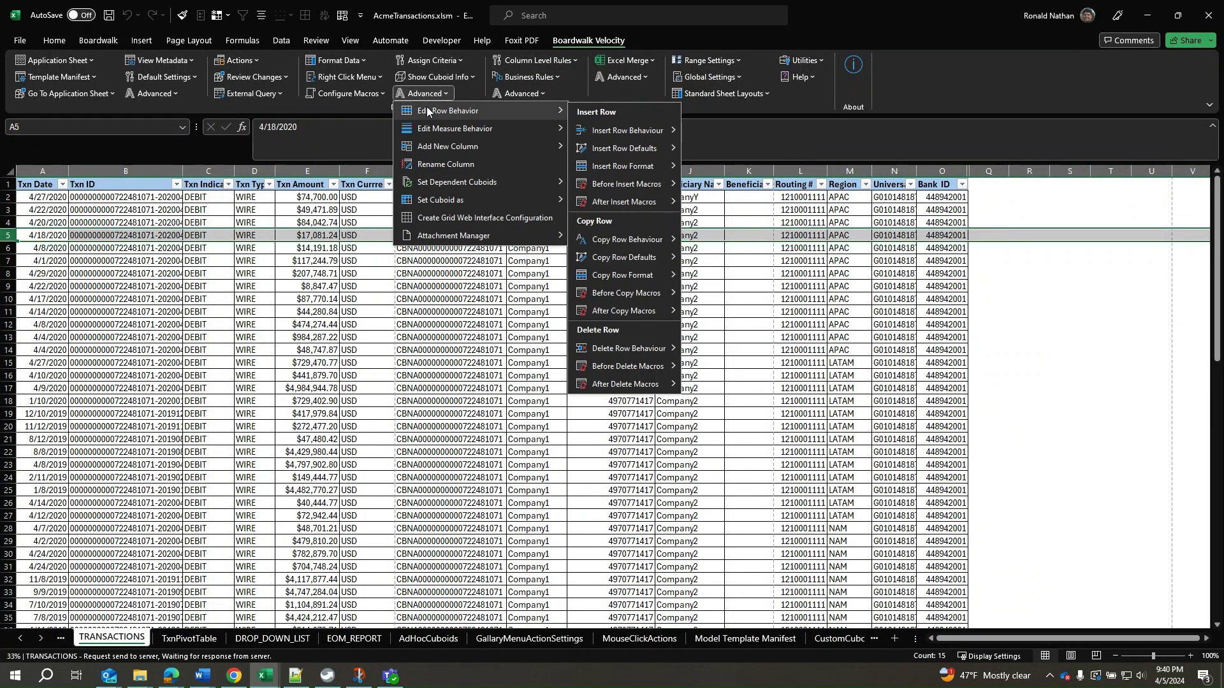
pyautogui.moveTo(616, 149)
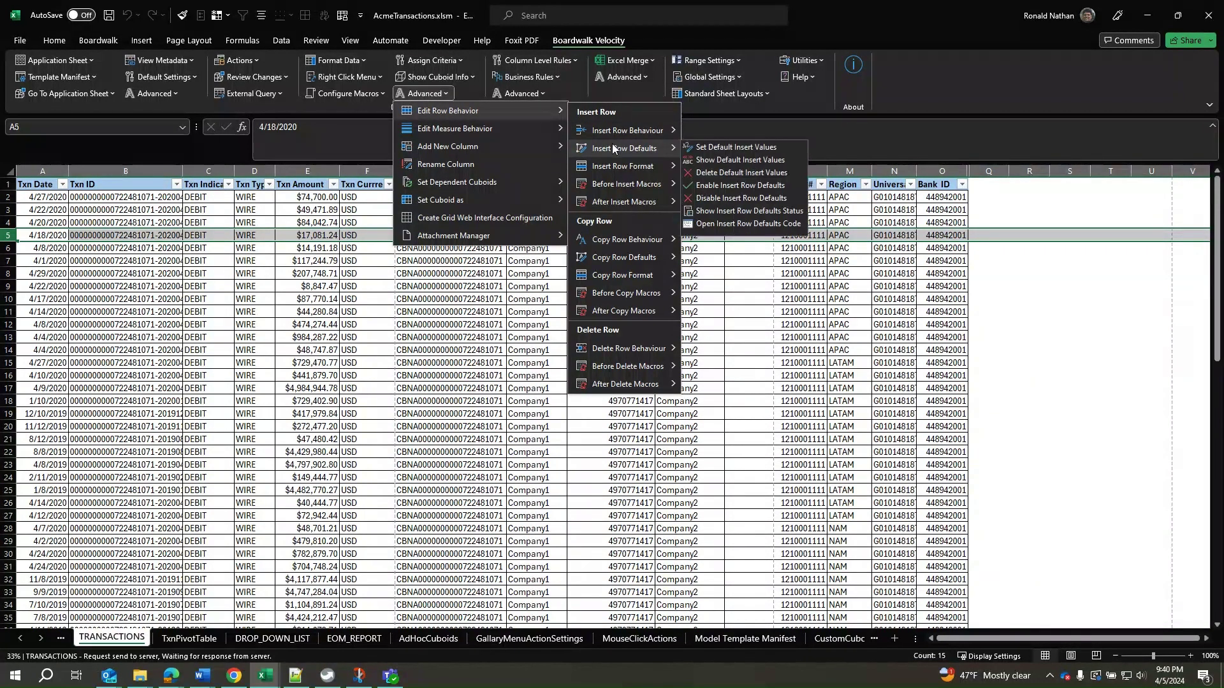
pyautogui.click(725, 183)
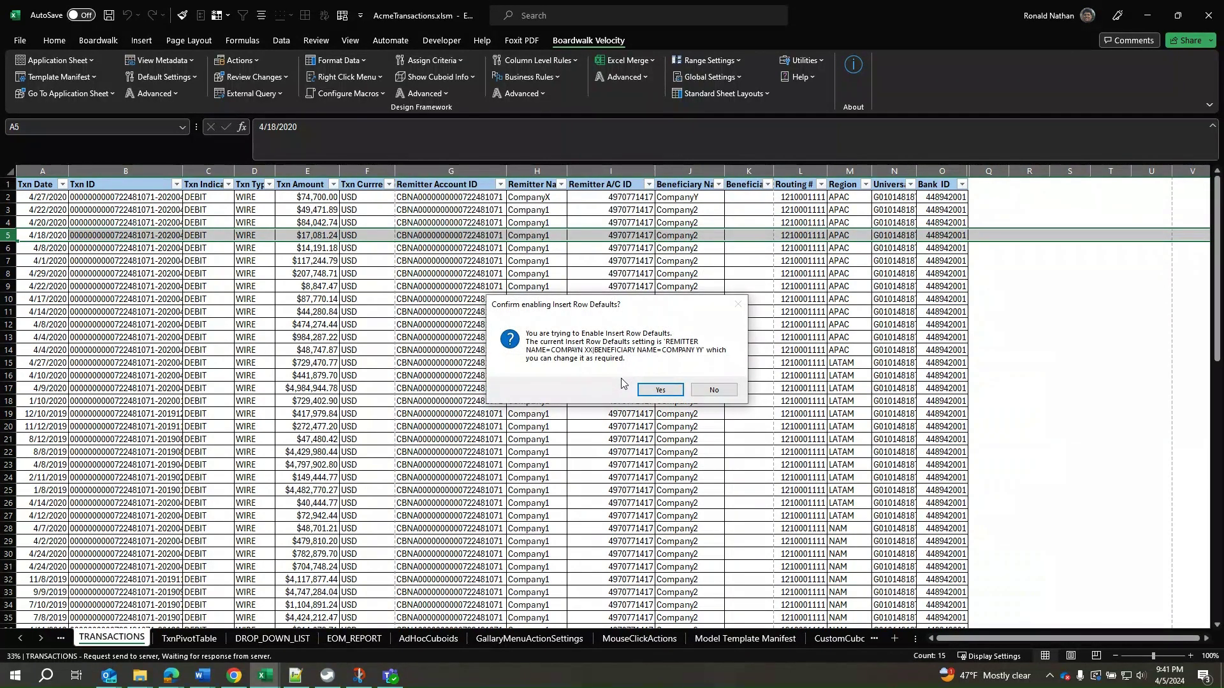
pyautogui.click(673, 393)
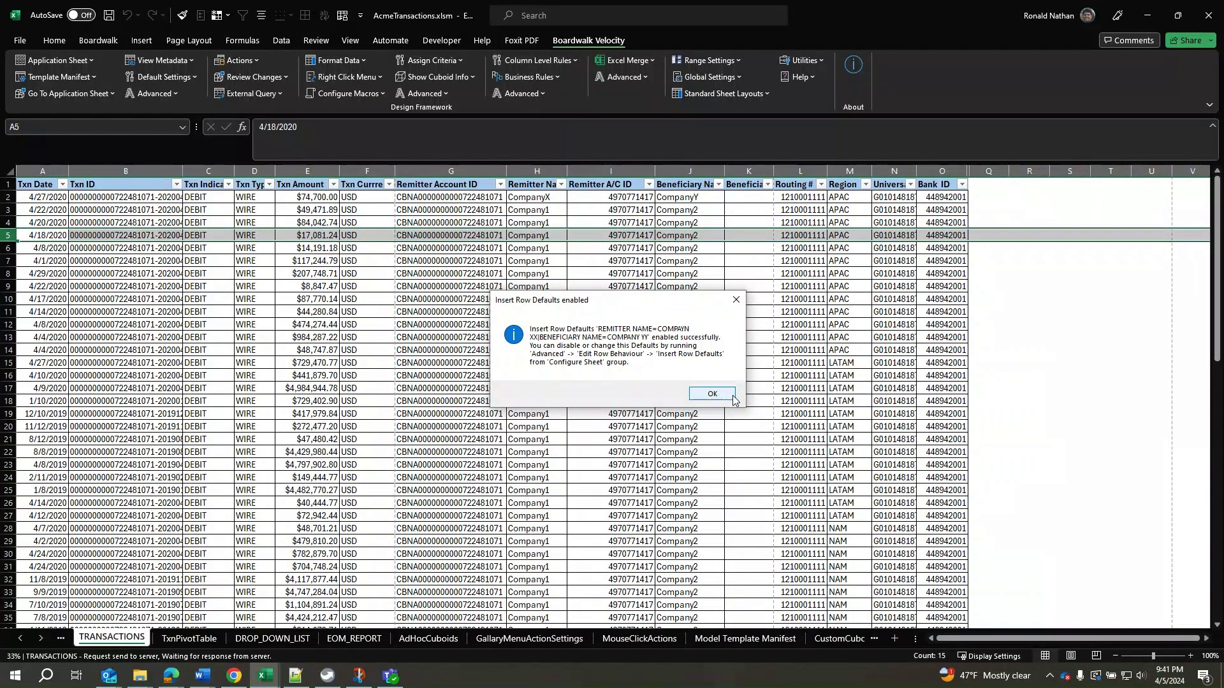
pyautogui.click(732, 397)
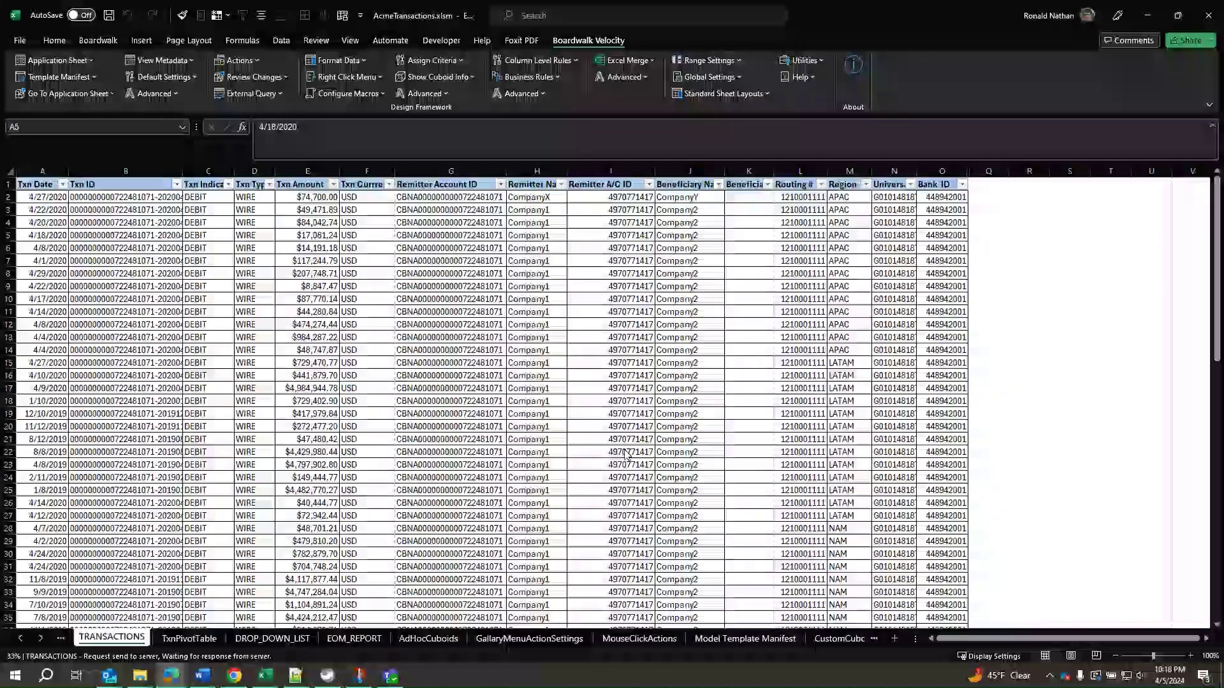
# Step: Show the insert row format setting of the TRANSACTIONS cuboid and dismiss it
pyautogui.click(445, 96)
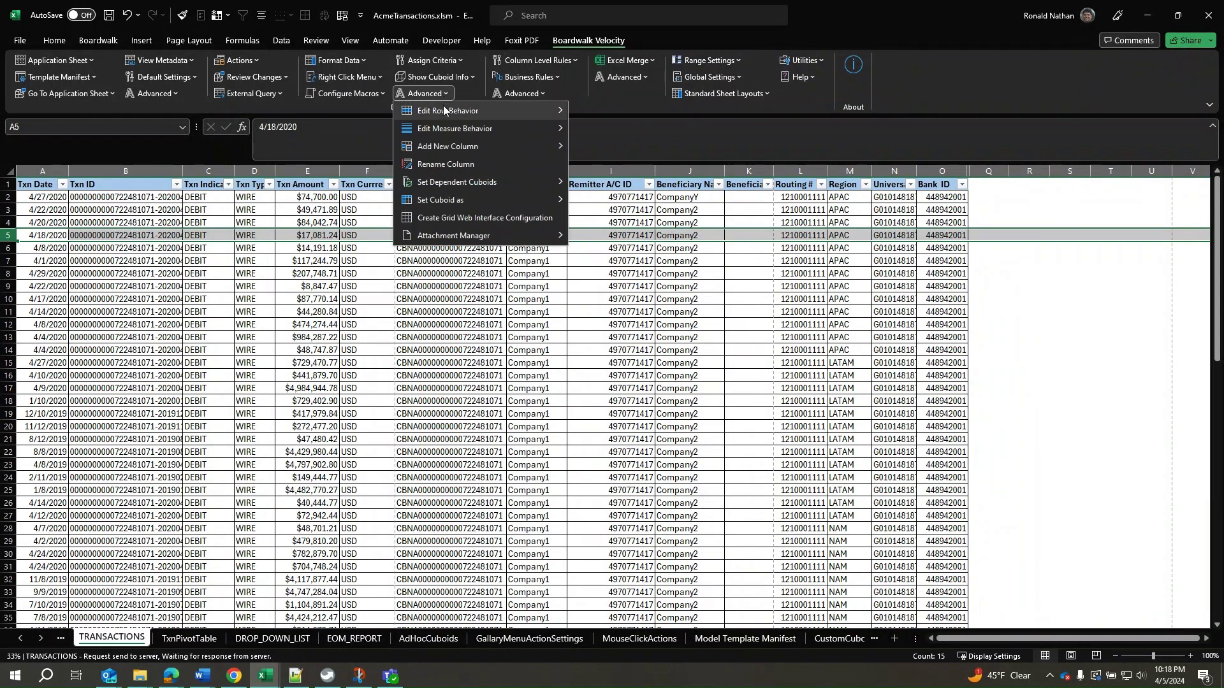
pyautogui.moveTo(479, 112)
pyautogui.moveTo(612, 167)
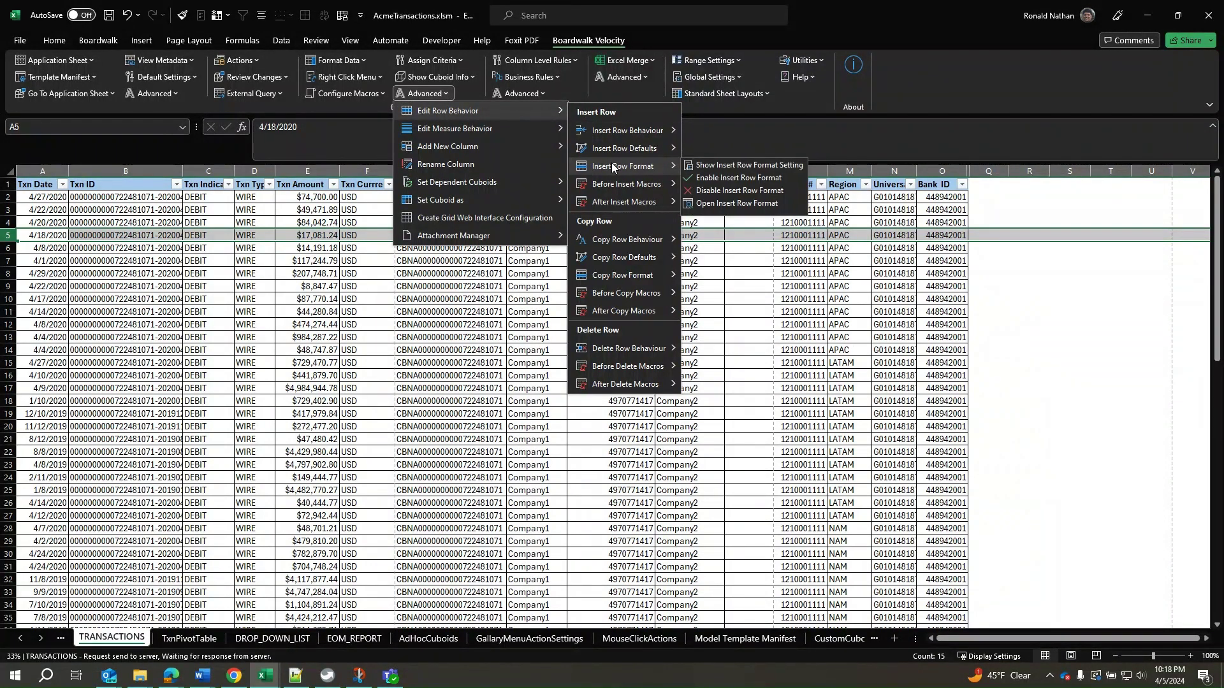
pyautogui.click(797, 167)
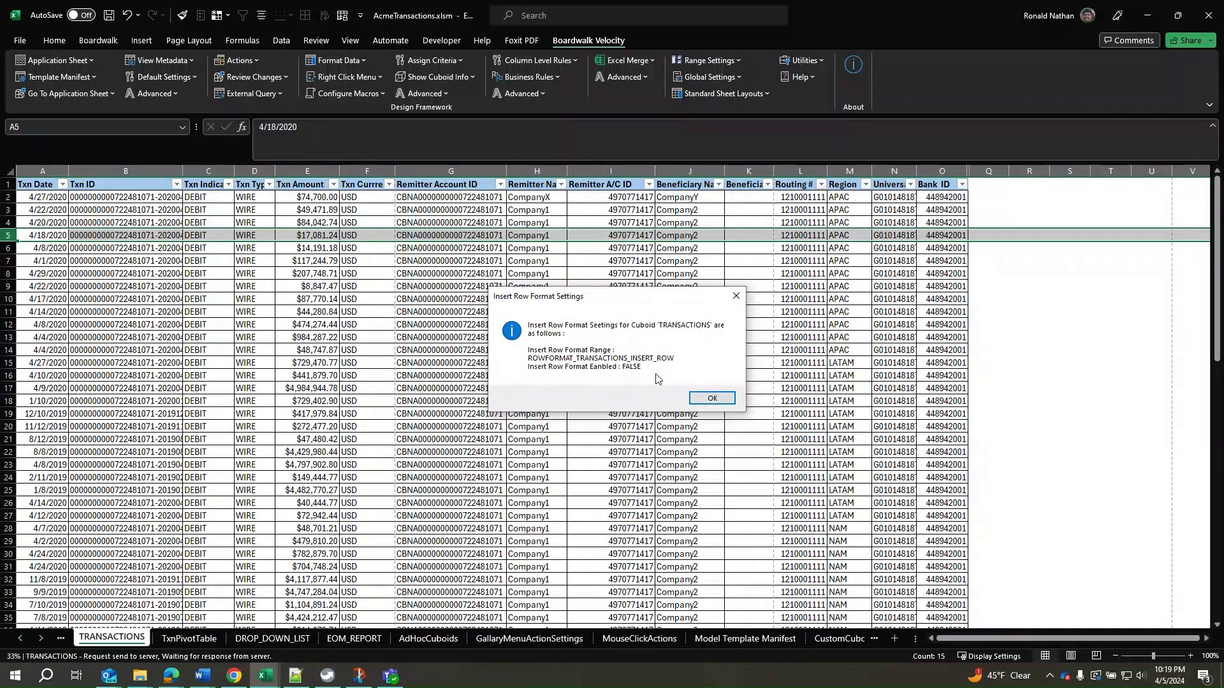
pyautogui.click(712, 398)
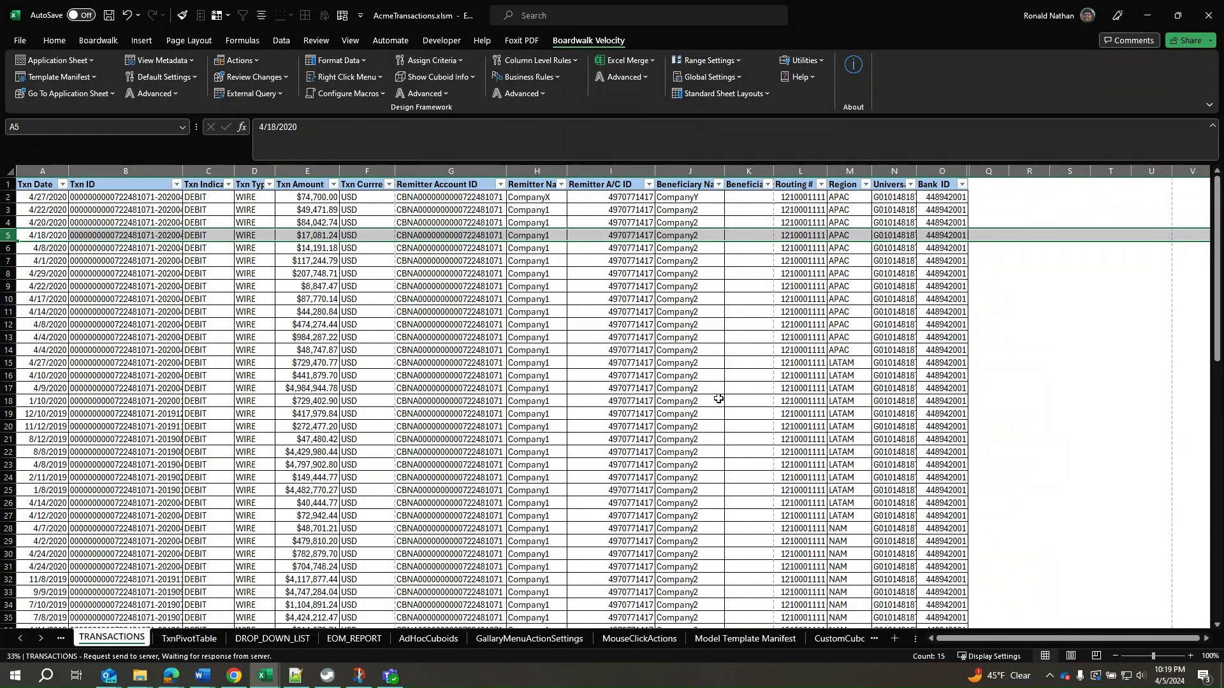
# Step: Open the cuboid's insert row format on the RowFormat sheet and return to the TRANSACTIONS application sheet
pyautogui.click(421, 93)
pyautogui.moveTo(643, 167)
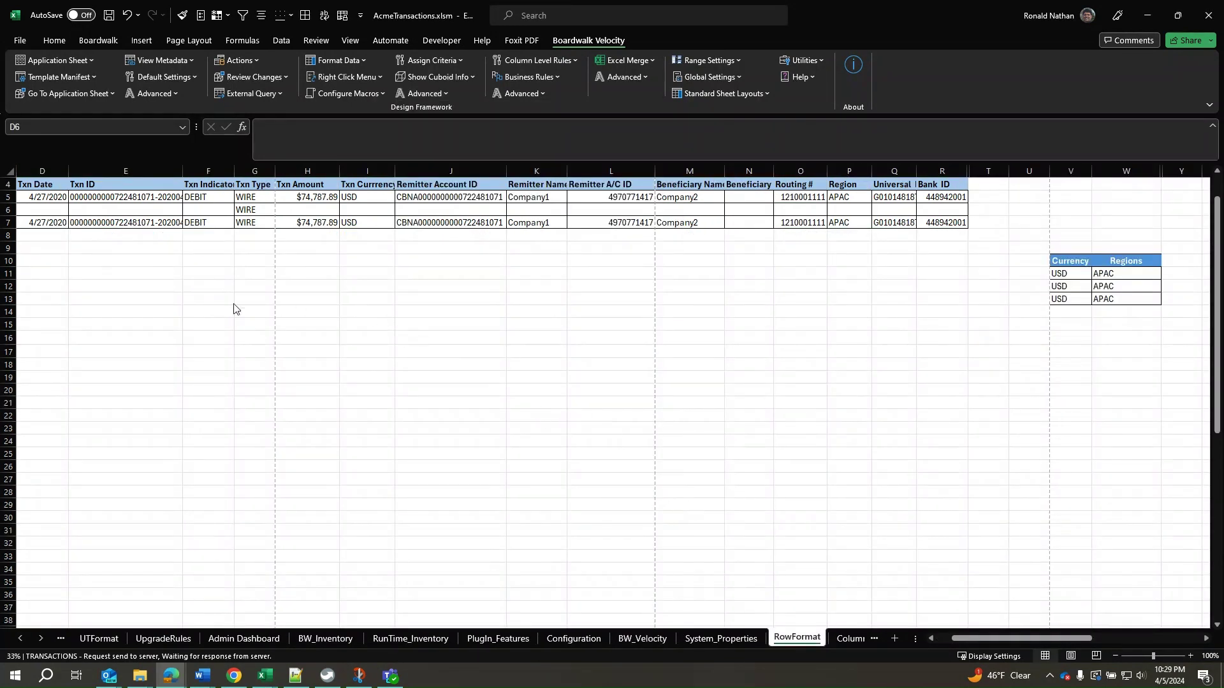
pyautogui.click(107, 93)
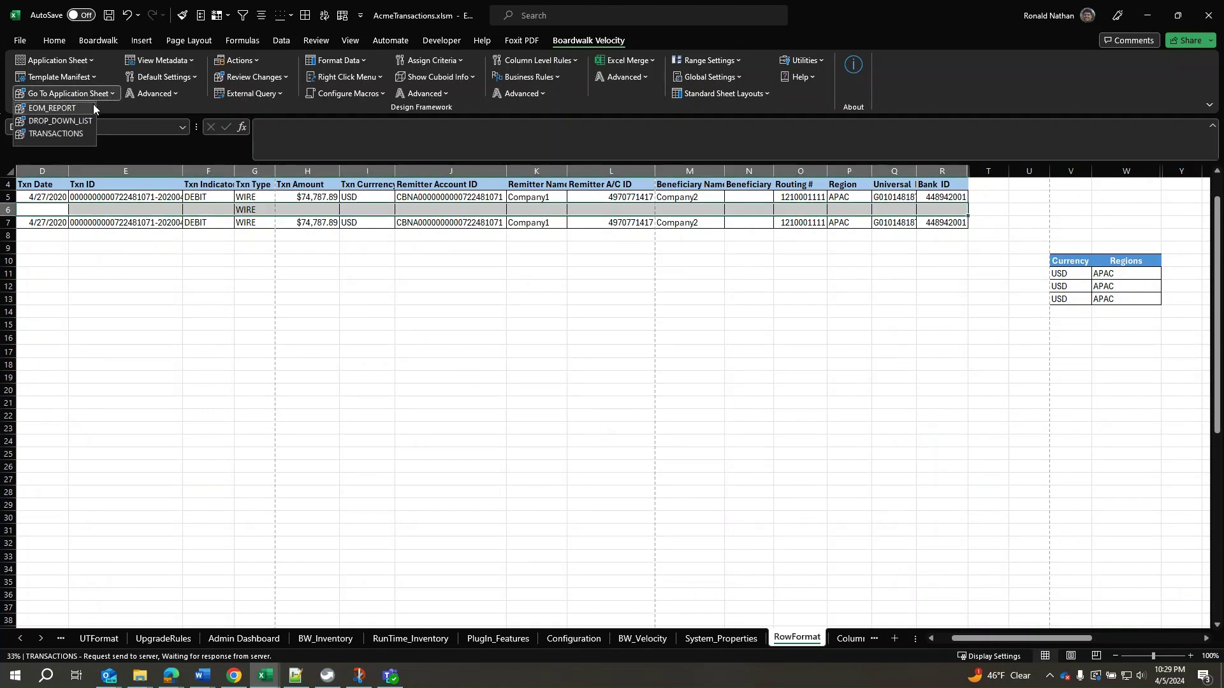
pyautogui.click(79, 132)
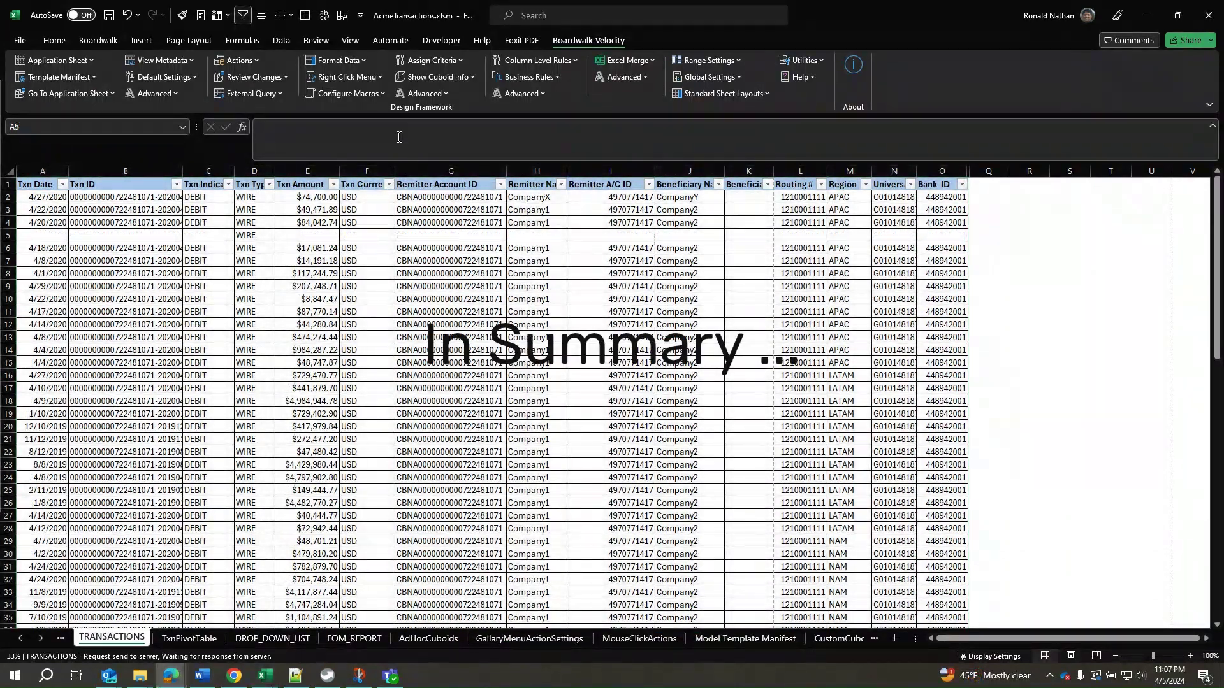
# Step: Open the Boardwalk right-click menu configuration for viewing or editing, and save and close it
pyautogui.click(362, 78)
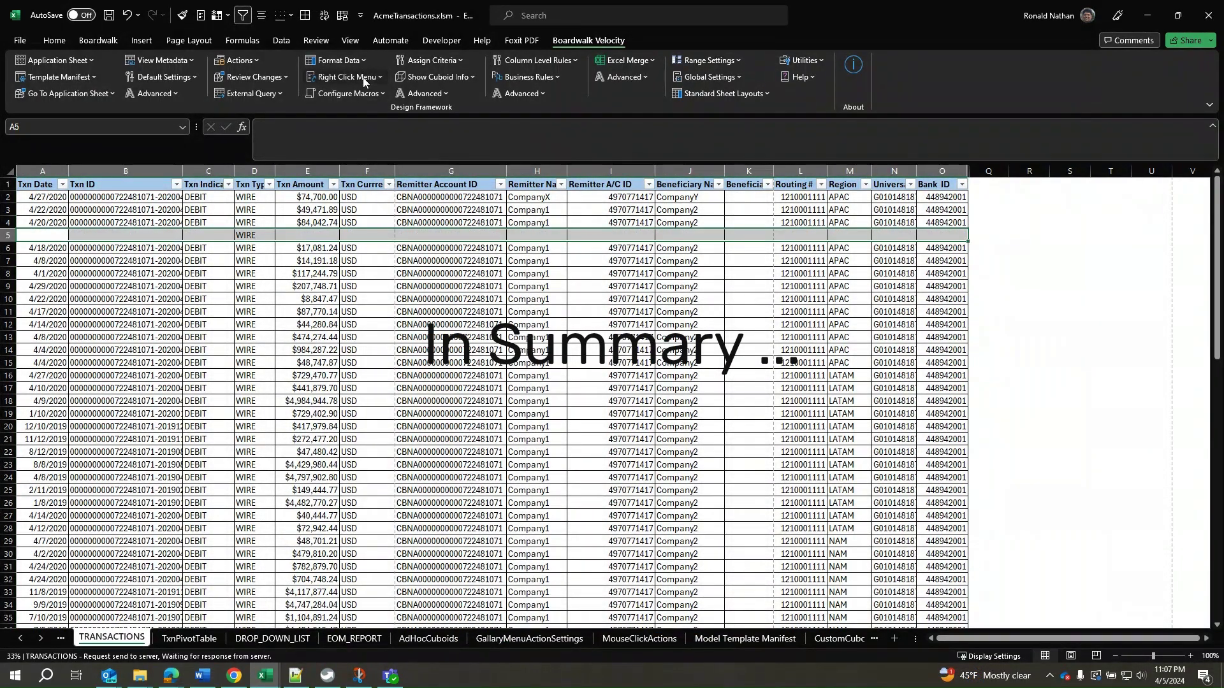
pyautogui.click(359, 104)
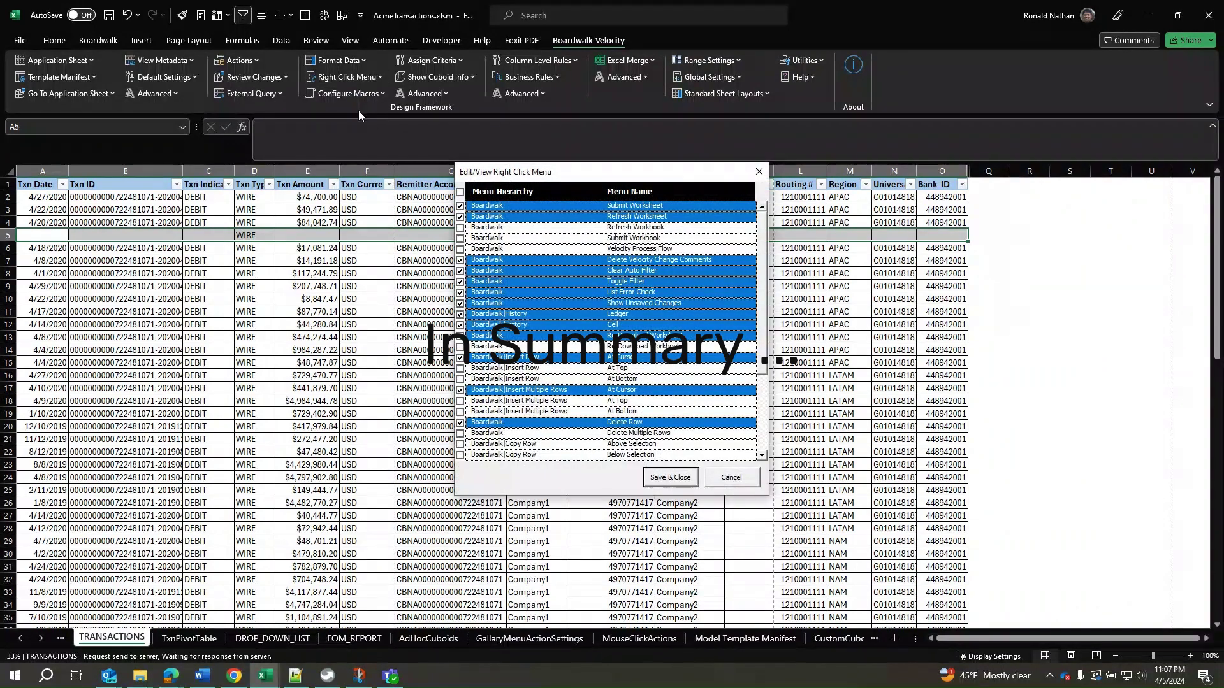
pyautogui.click(682, 485)
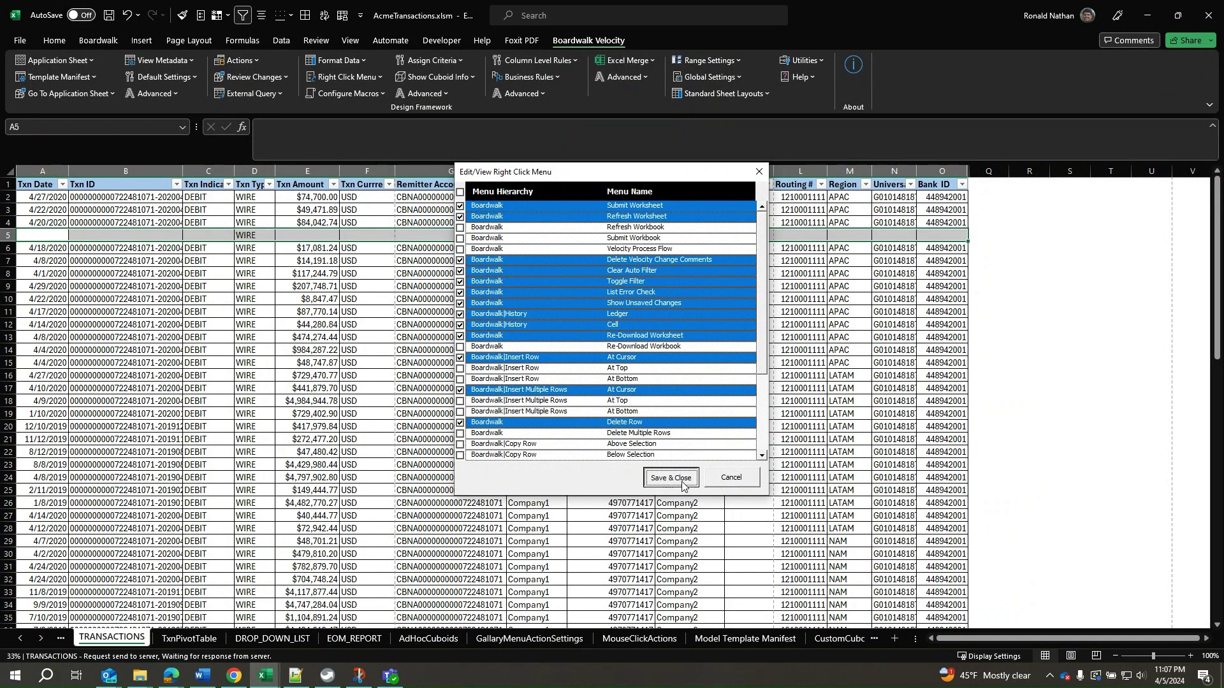
pyautogui.click(441, 94)
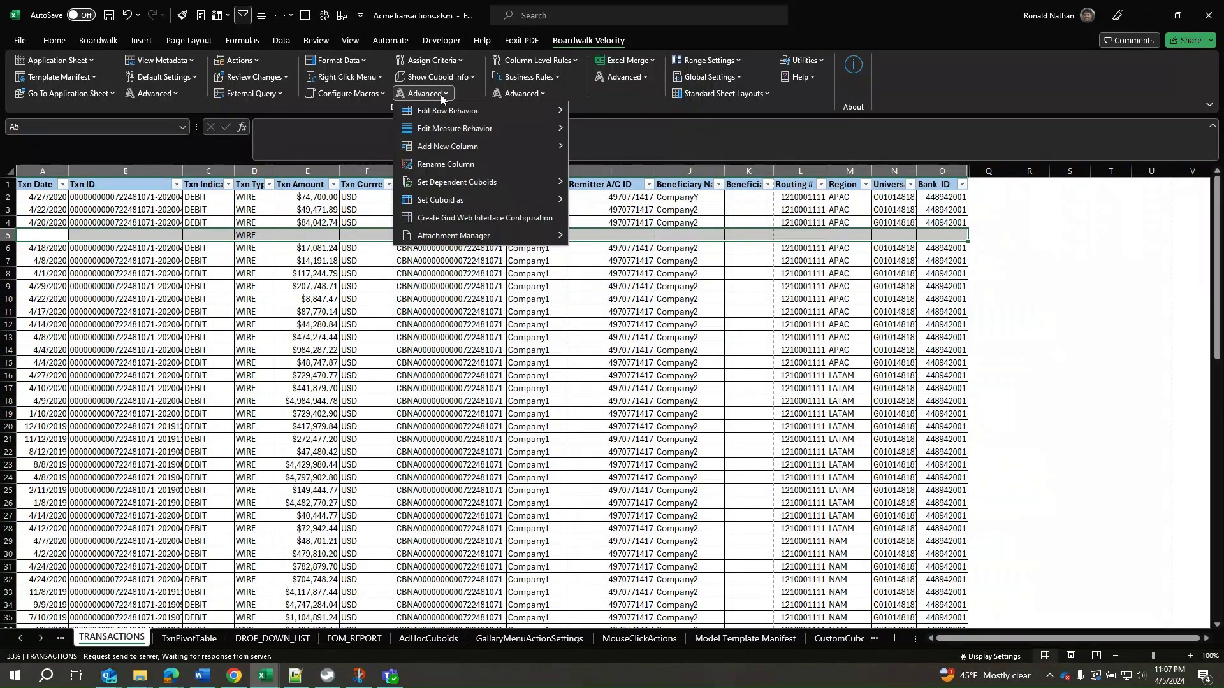
pyautogui.moveTo(434, 108)
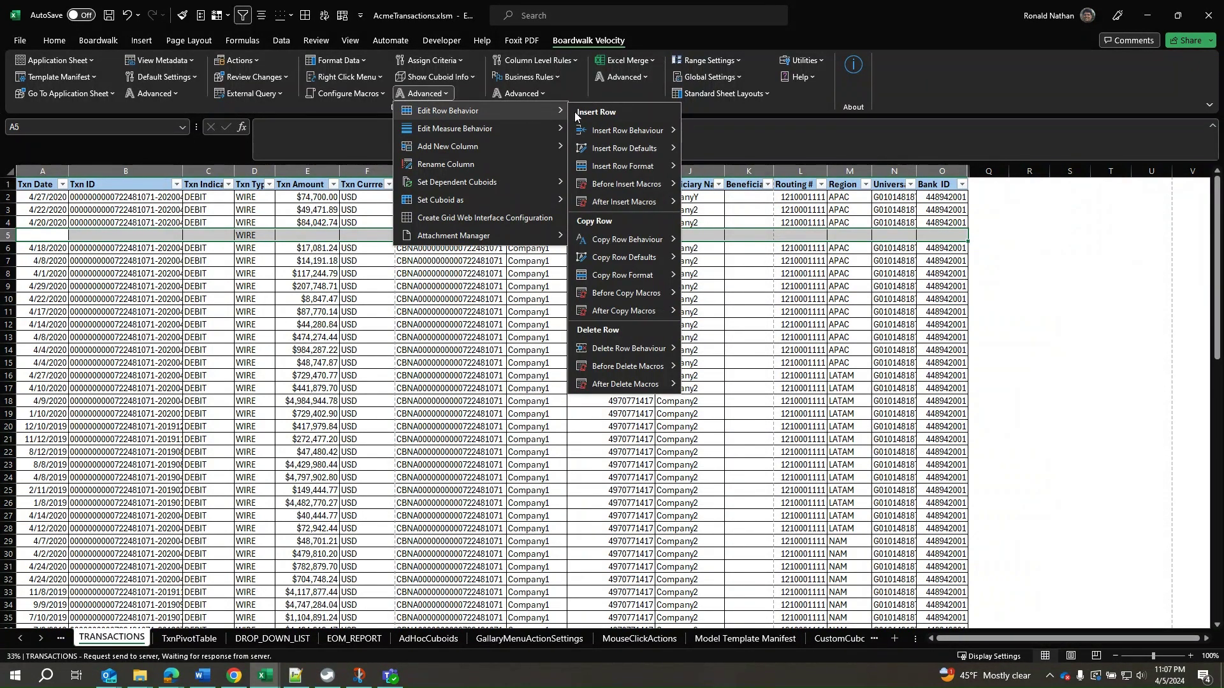
pyautogui.moveTo(613, 134)
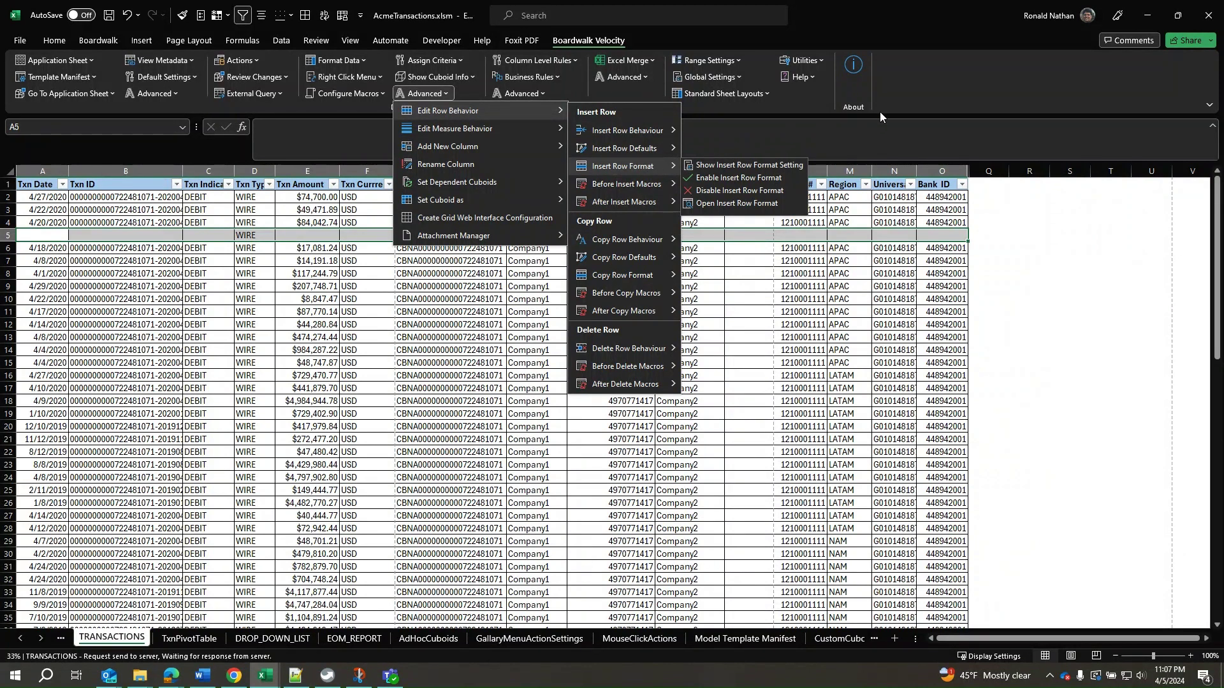
pyautogui.press('Escape')
pyautogui.press('Escape')
pyautogui.press('Escape')
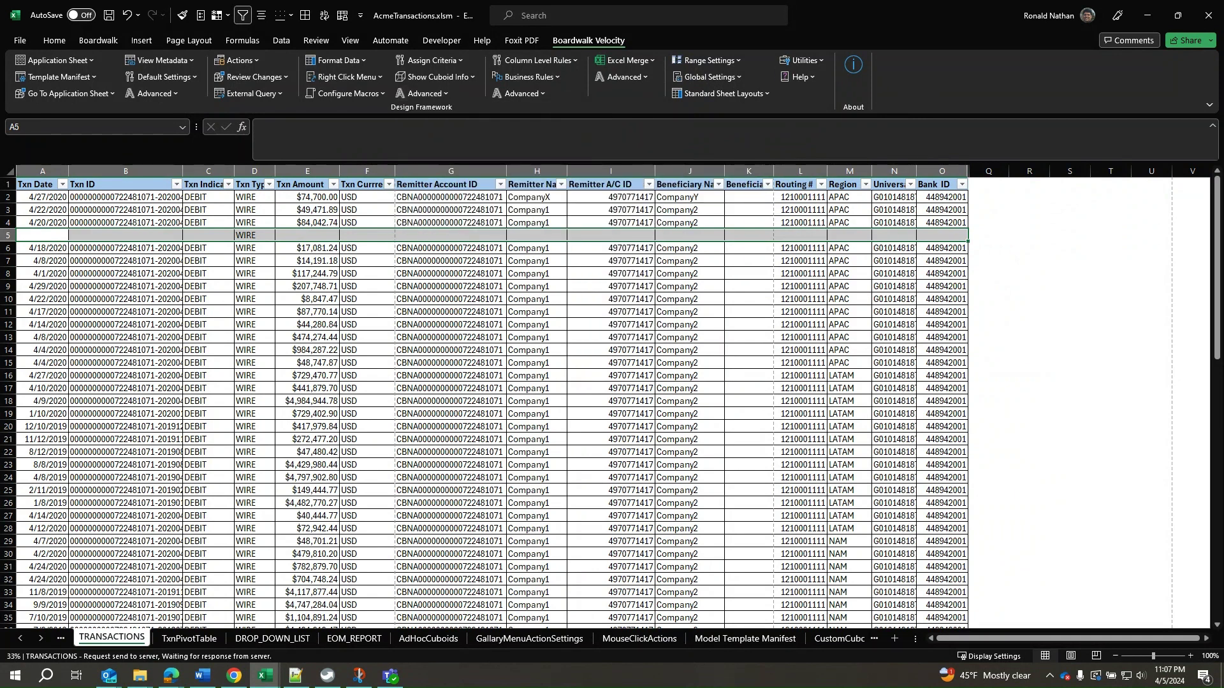